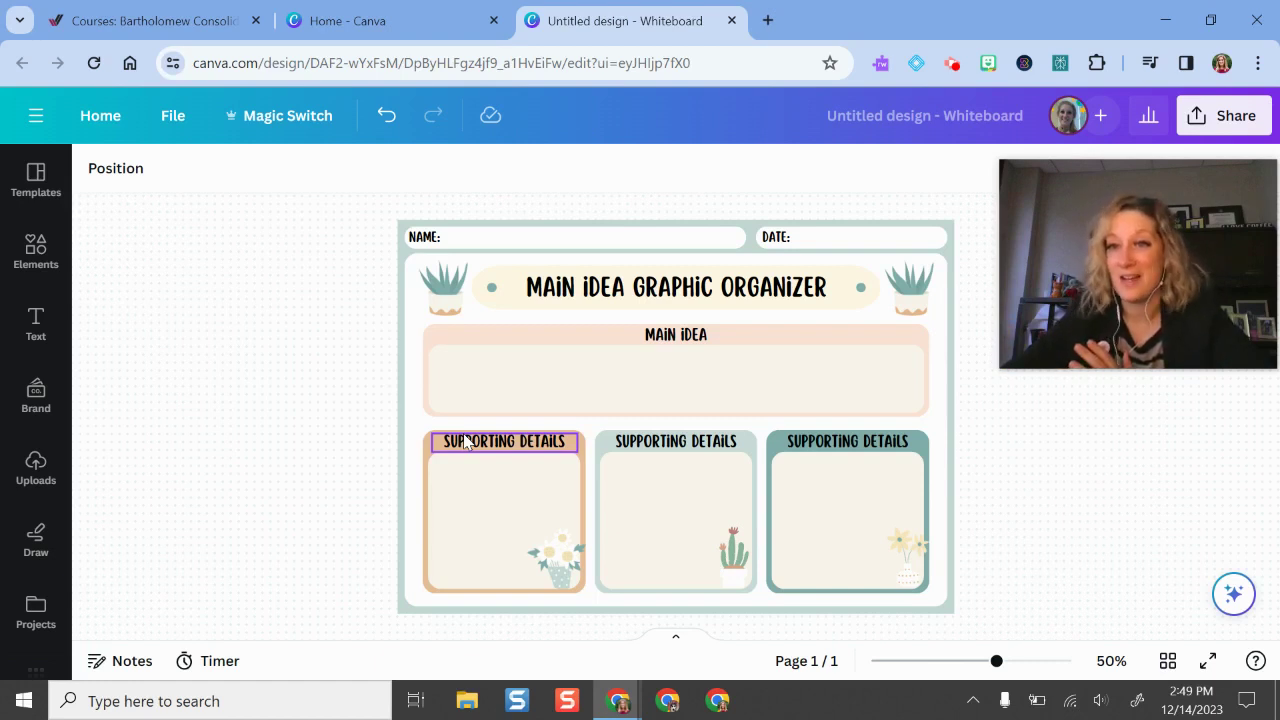
- Browse the suggested design types on Canva's home page, then return to the Main Idea Graphic Organizer tab
{"action": "left_click", "coordinate": [362, 20]}
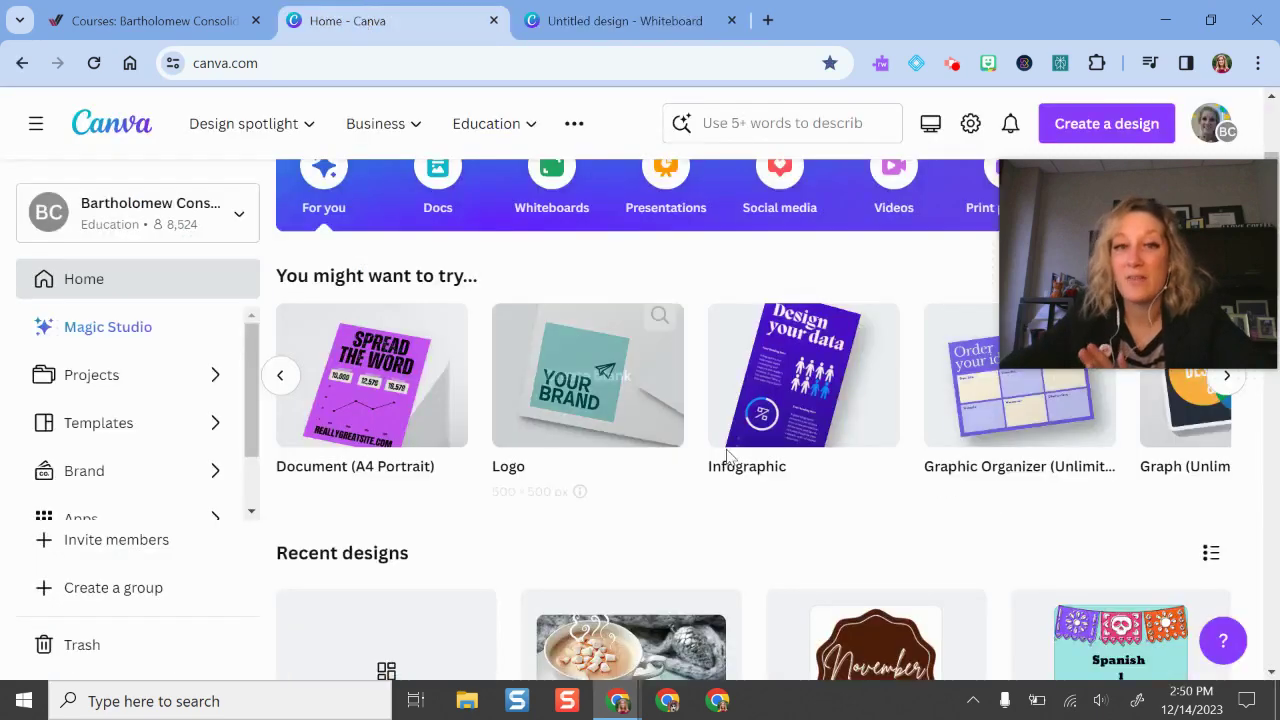
{"action": "left_click", "coordinate": [1226, 385]}
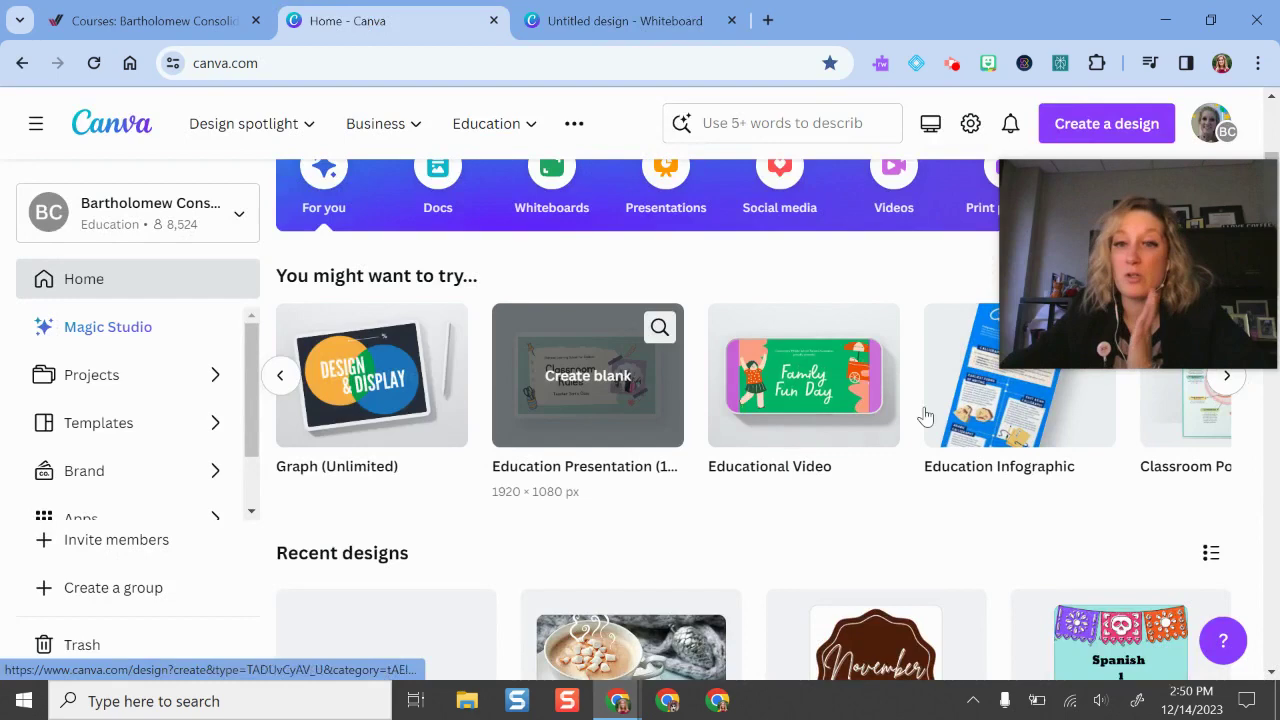
{"action": "left_click", "coordinate": [280, 375]}
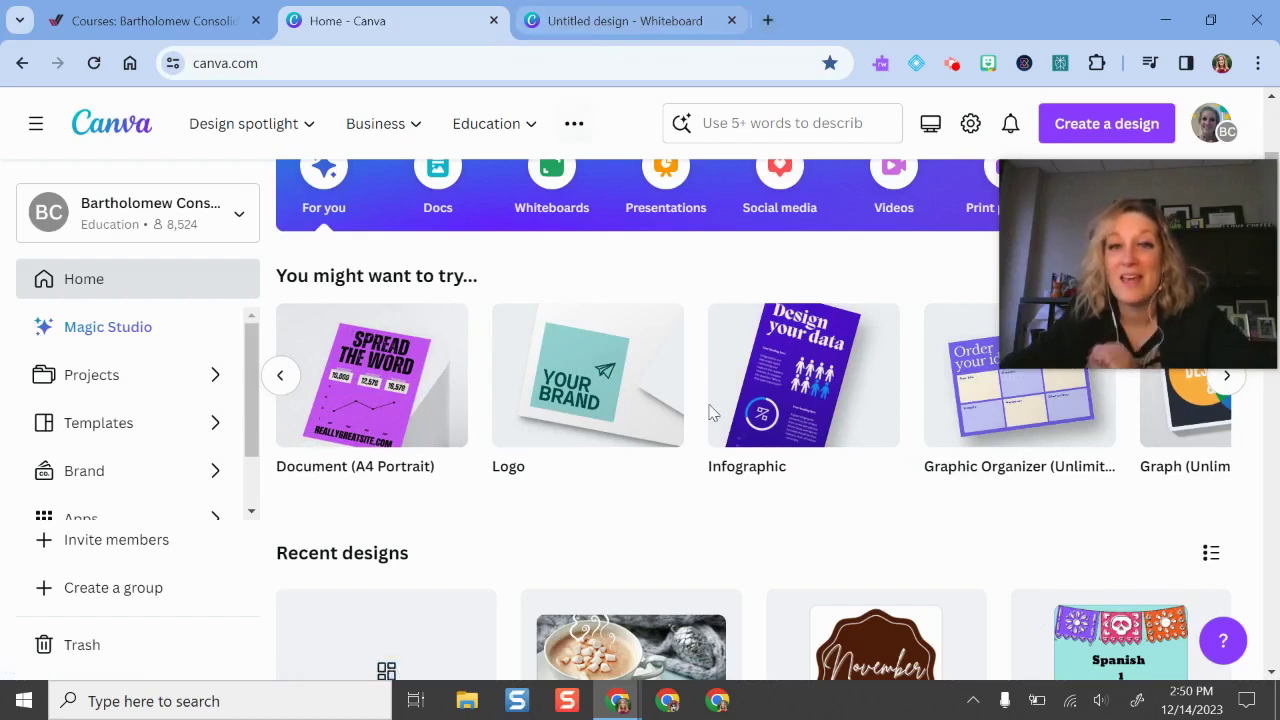
{"action": "mouse_move", "coordinate": [743, 417]}
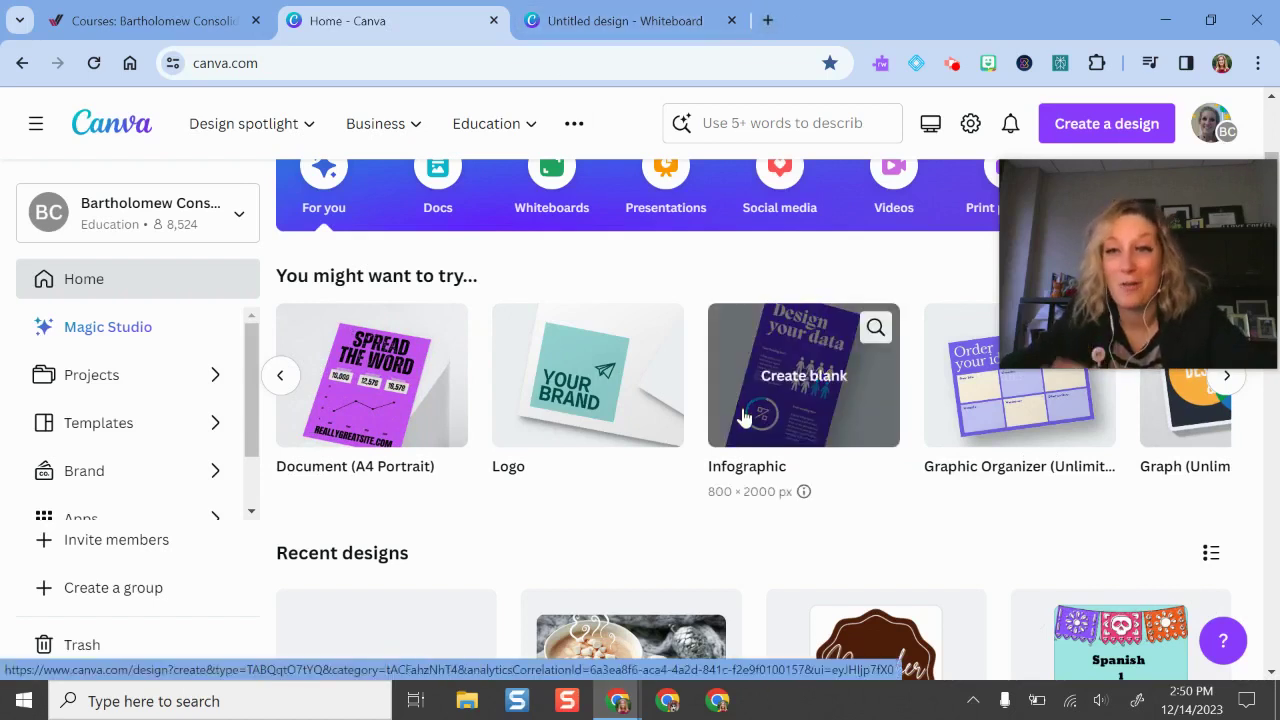
{"action": "left_click", "coordinate": [615, 20]}
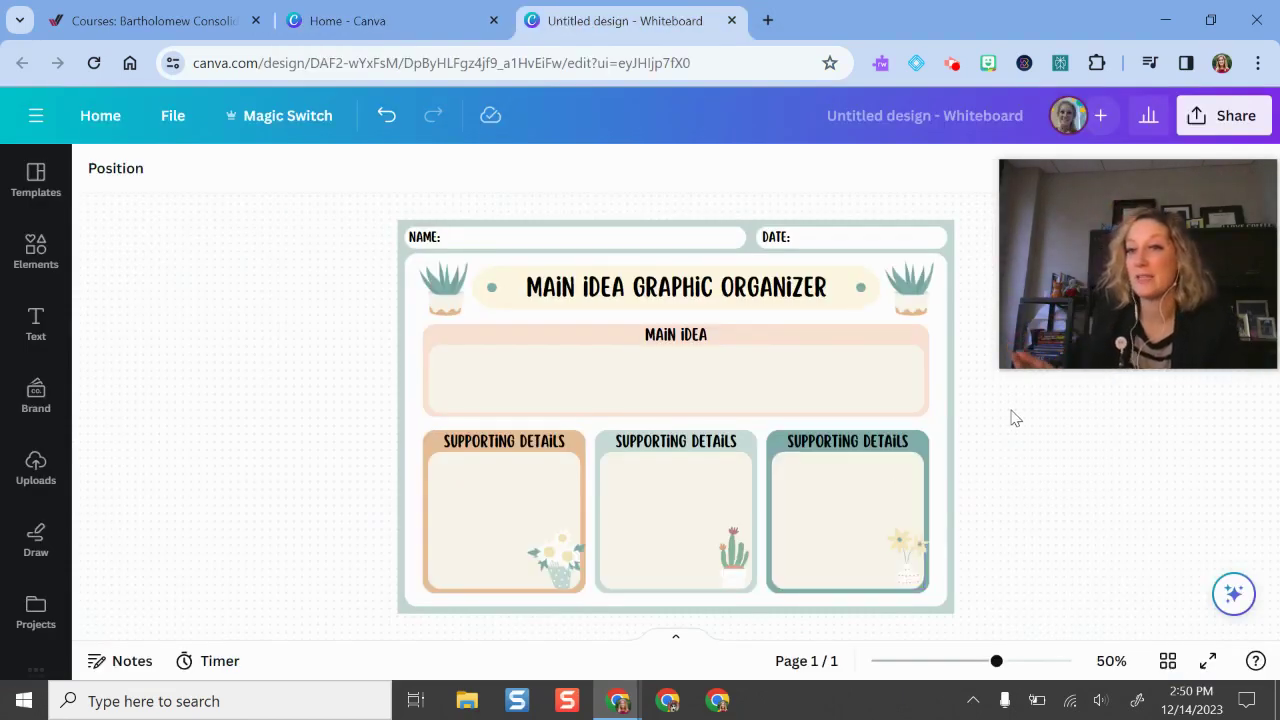
- Open the organizer's Share panel and look through More > All options before going back
{"action": "mouse_move", "coordinate": [1262, 177]}
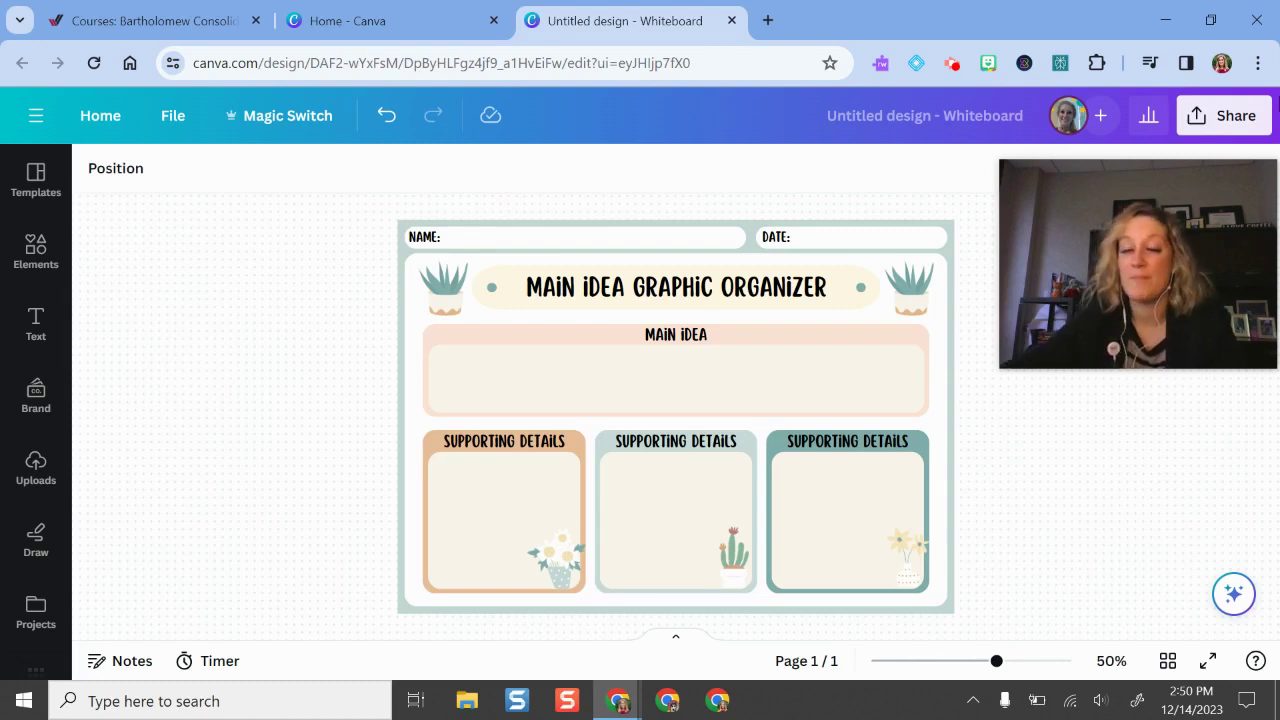
{"action": "mouse_move", "coordinate": [1050, 232]}
{"action": "left_click_drag", "start_coordinate": [1068, 234], "coordinate": [194, 186]}
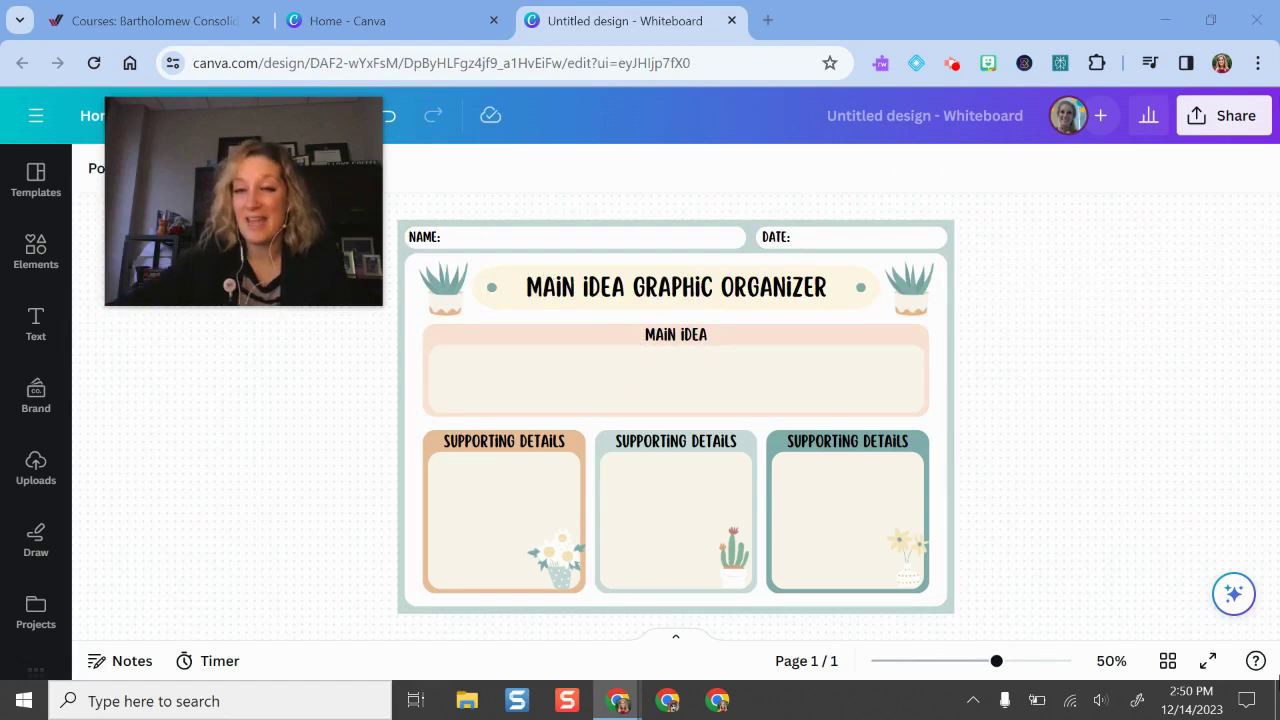
{"action": "left_click", "coordinate": [1228, 115]}
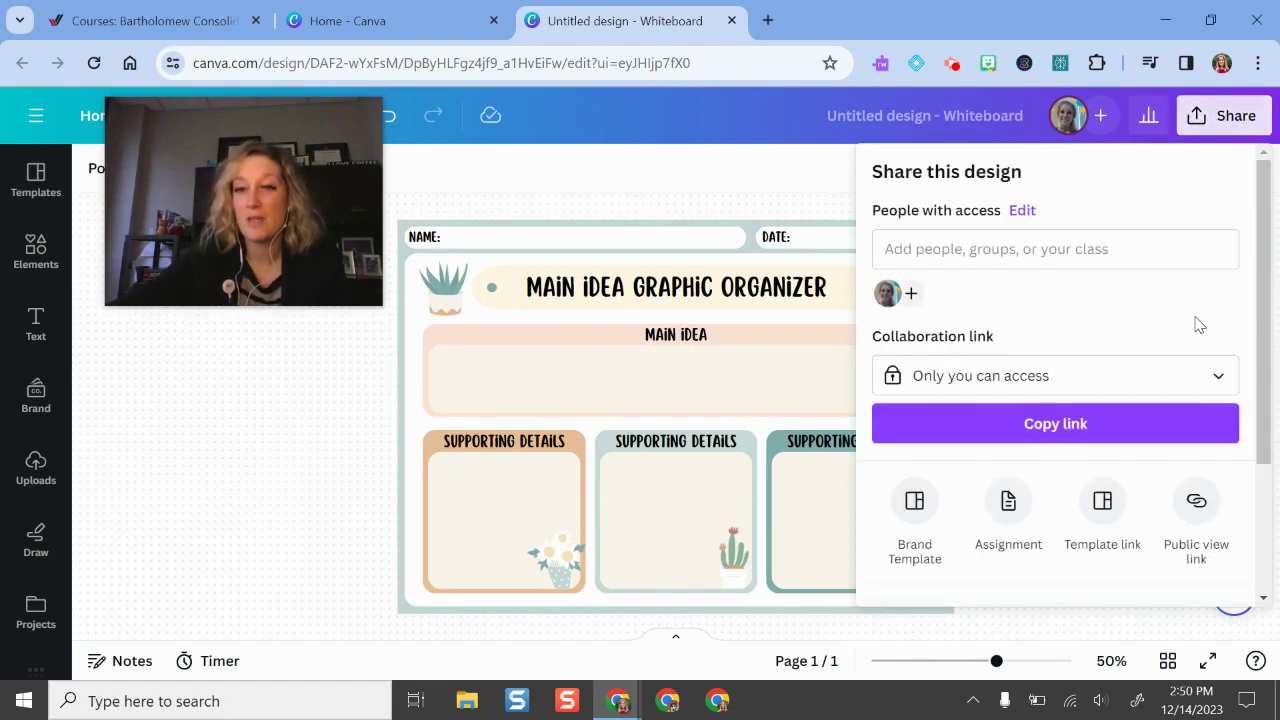
{"action": "scroll", "coordinate": [1200, 323], "scroll_direction": "down", "scroll_amount": 1}
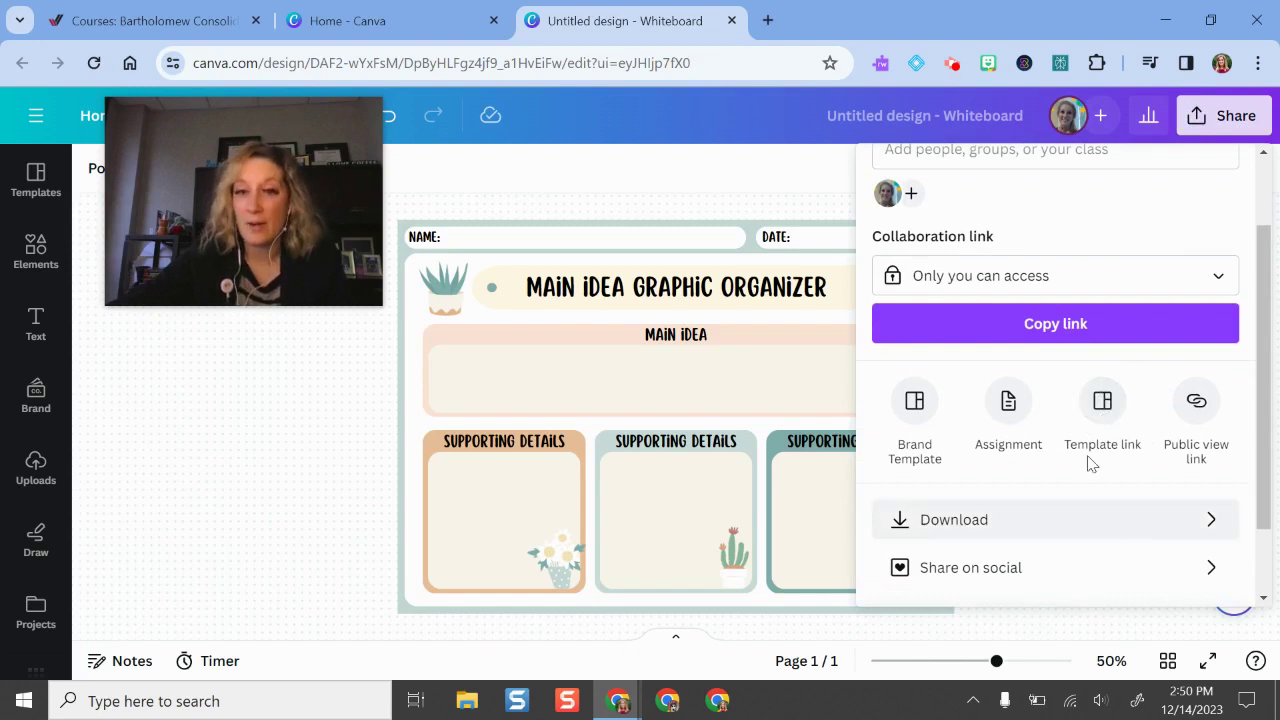
{"action": "scroll", "coordinate": [1063, 589], "scroll_direction": "down", "scroll_amount": 1}
{"action": "left_click", "coordinate": [1023, 586]}
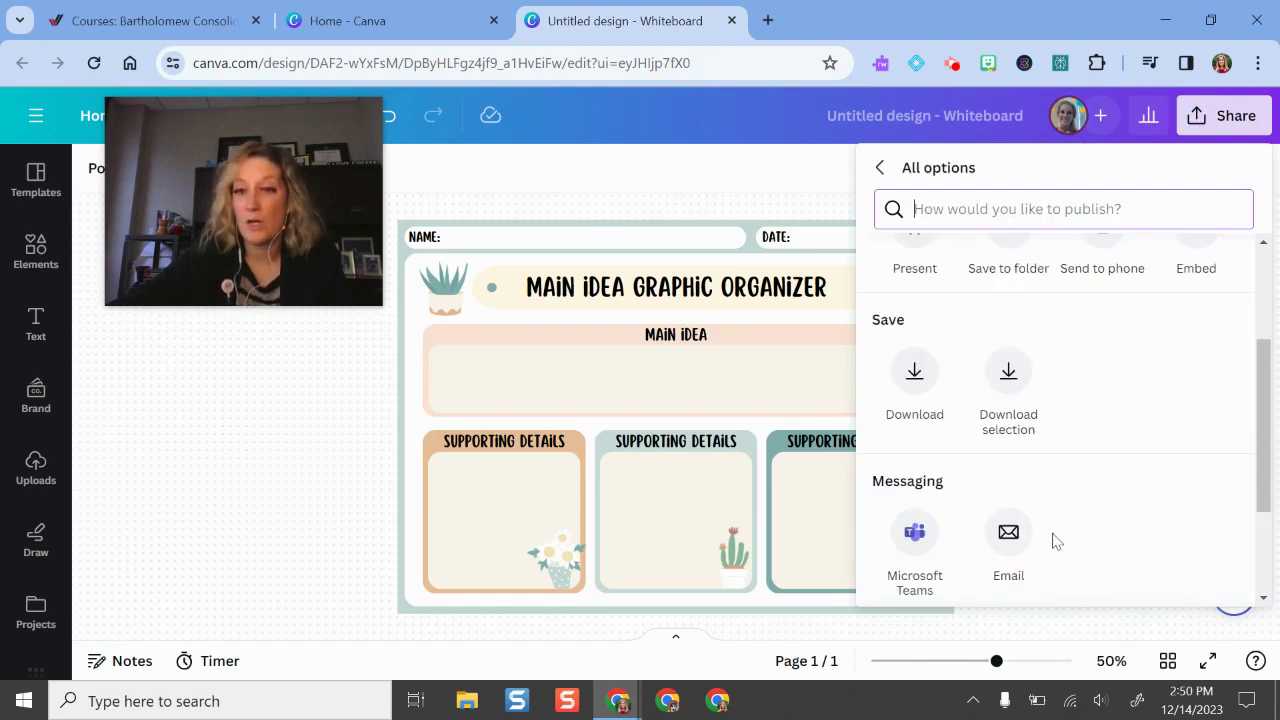
{"action": "scroll", "coordinate": [1105, 407], "scroll_direction": "up", "scroll_amount": 2}
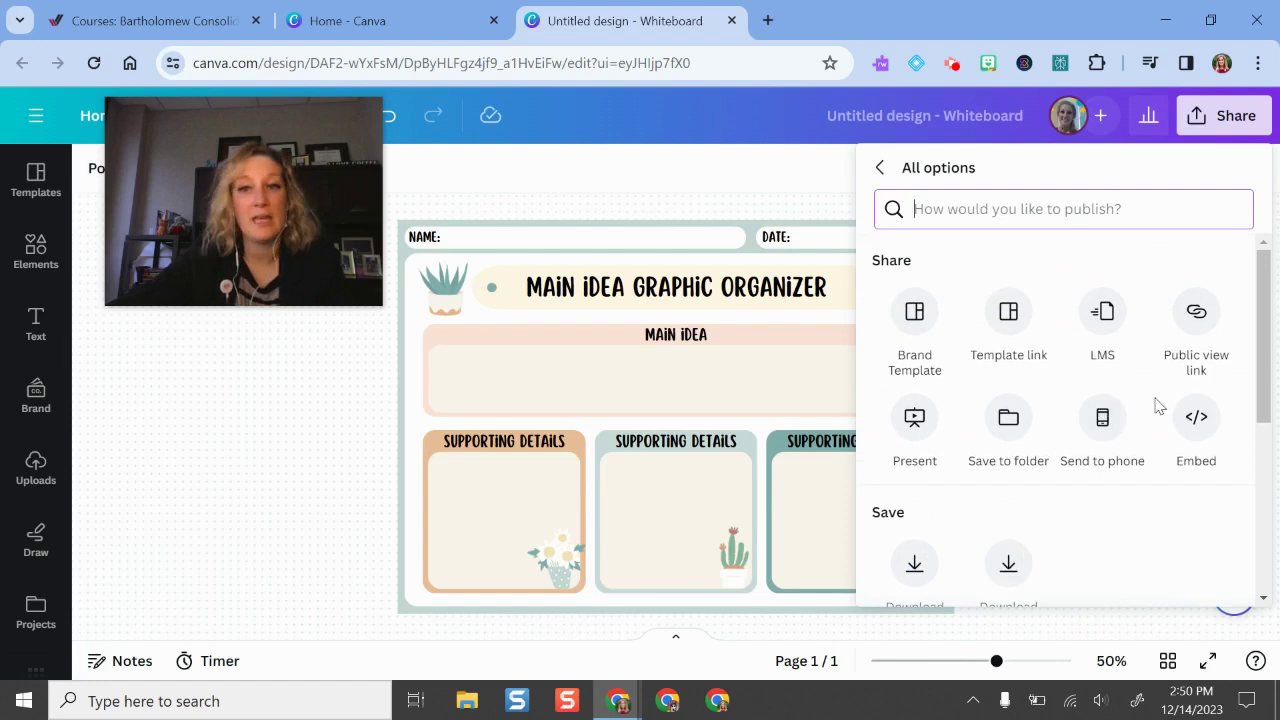
{"action": "left_click", "coordinate": [882, 167]}
- Create a public template link for the organizer and copy it
{"action": "scroll", "coordinate": [1125, 415], "scroll_direction": "down", "scroll_amount": 2}
{"action": "left_click", "coordinate": [1122, 410]}
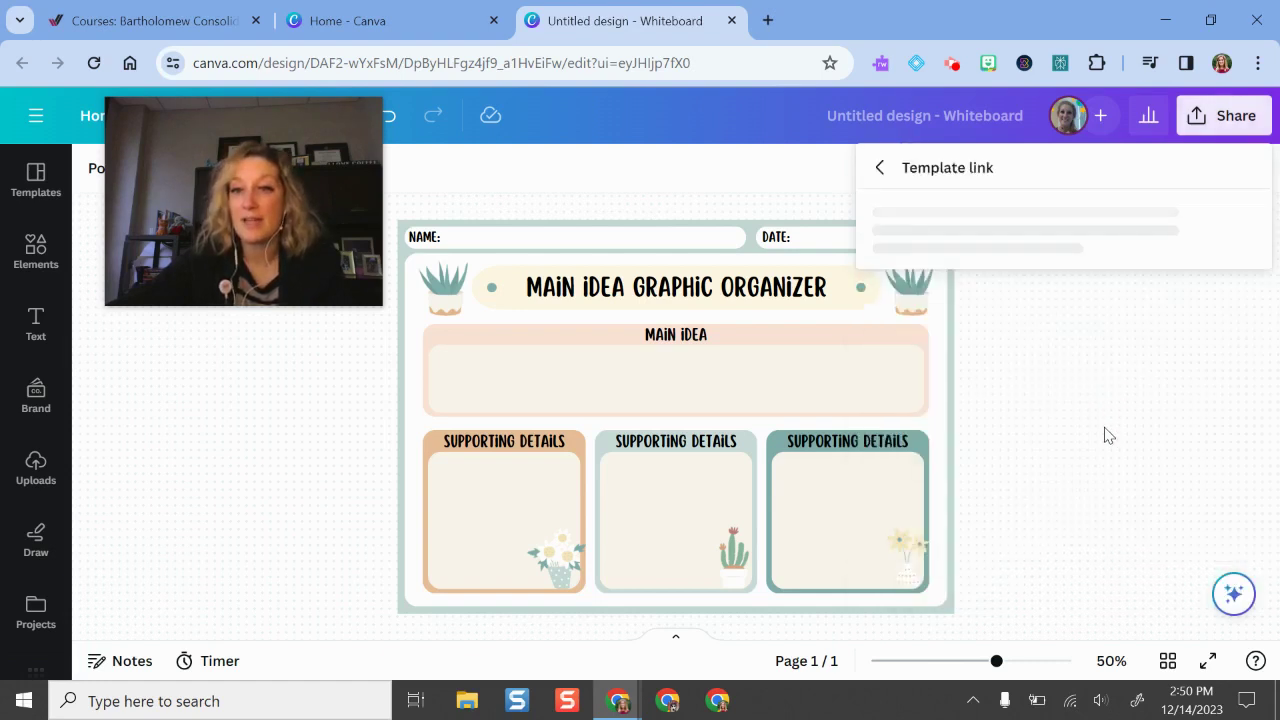
{"action": "left_click", "coordinate": [1068, 564]}
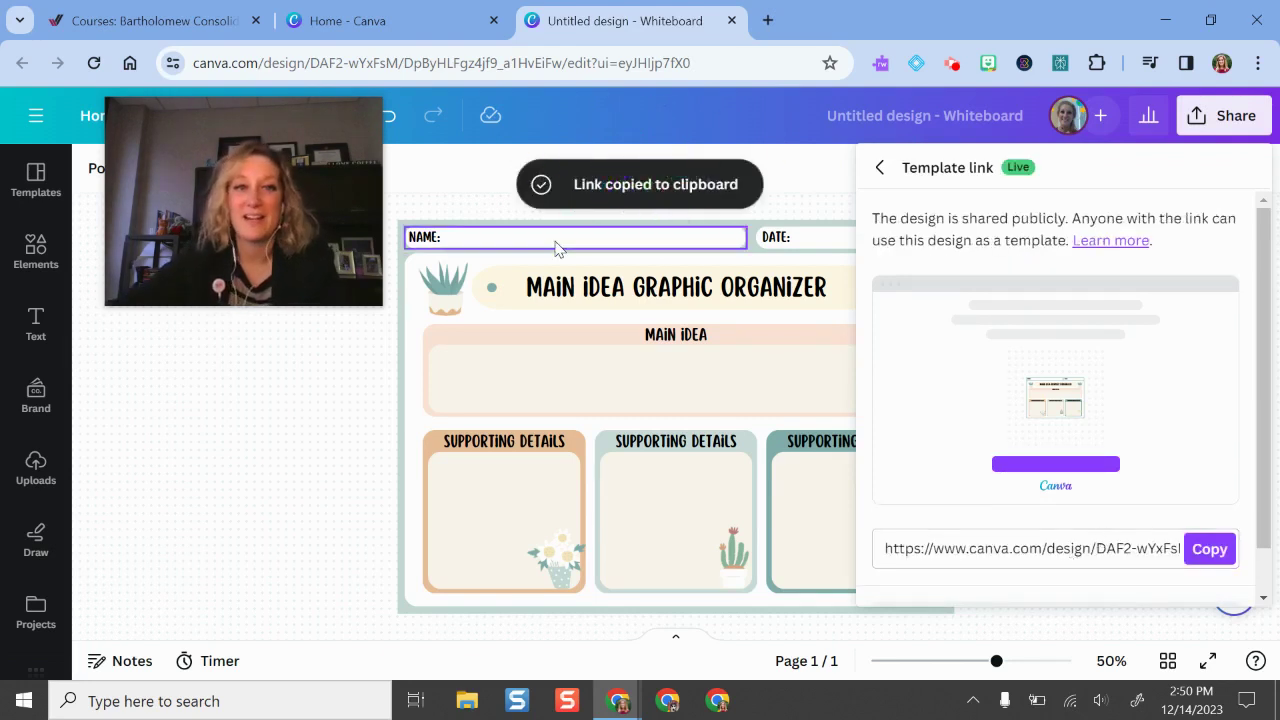
{"action": "left_click", "coordinate": [1206, 549]}
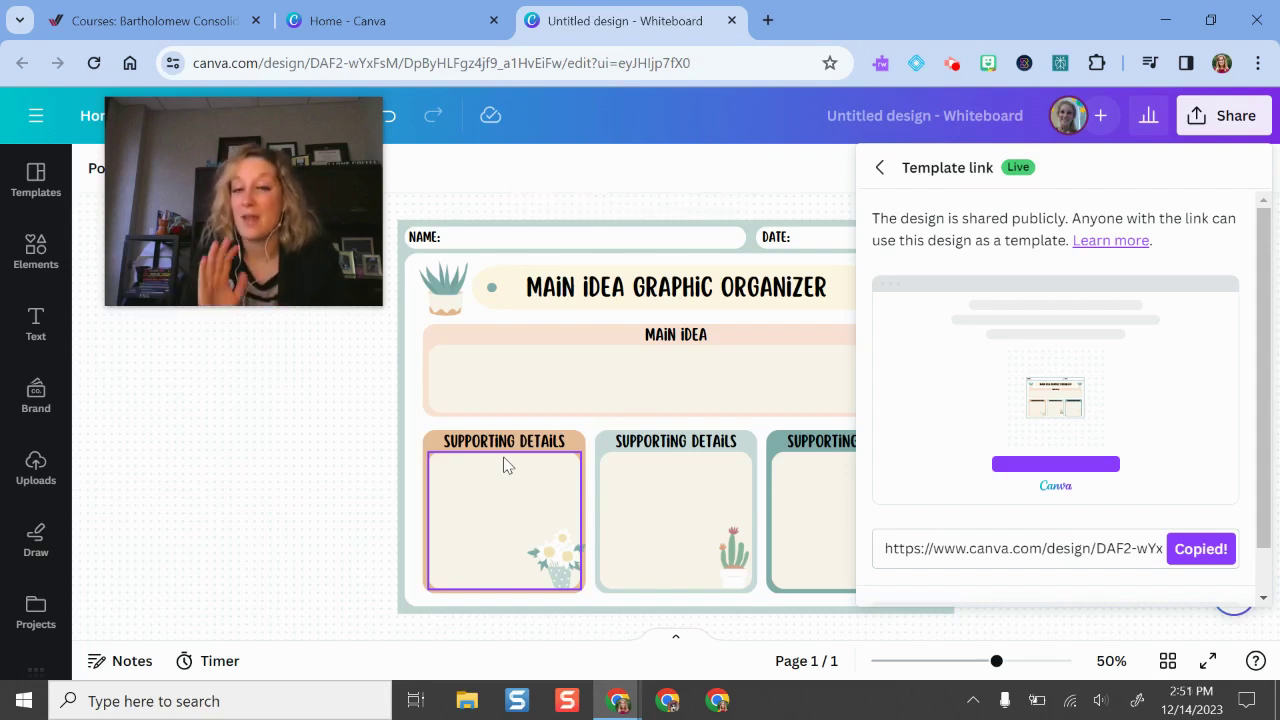
- Close the Template link panel and reopen the organizer's sharing options
{"action": "left_click", "coordinate": [415, 488]}
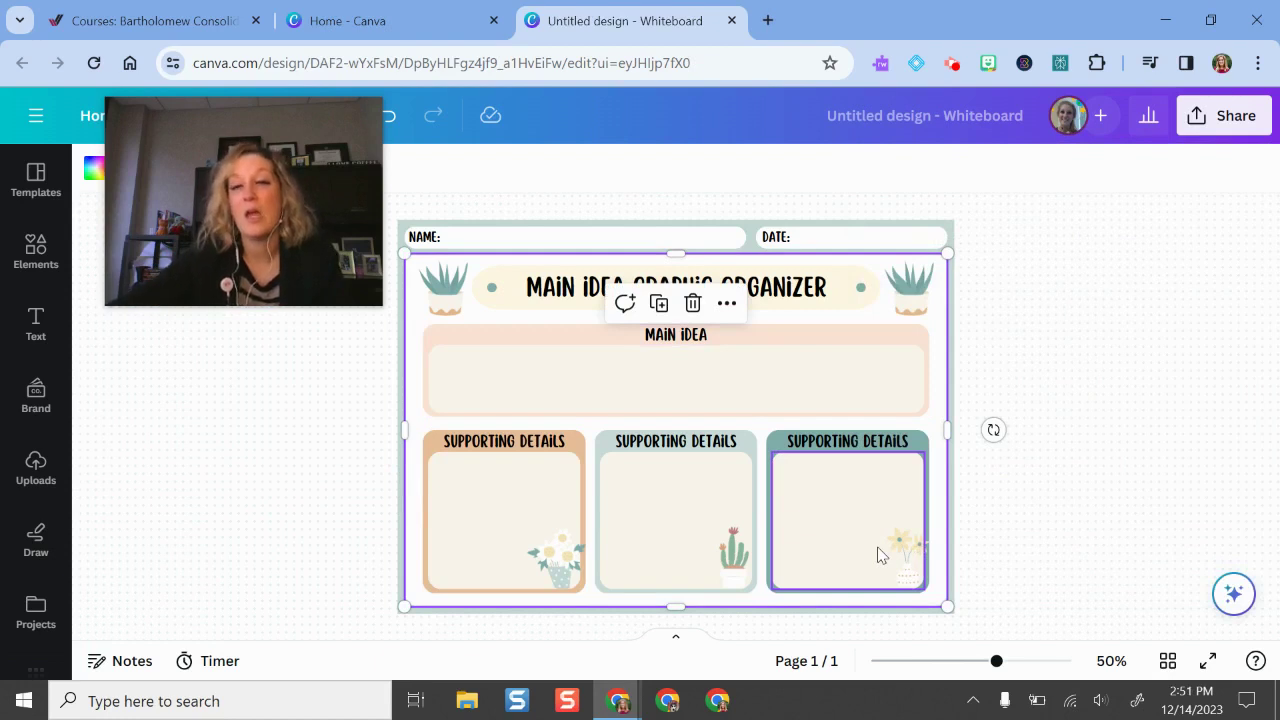
{"action": "left_click", "coordinate": [1127, 177]}
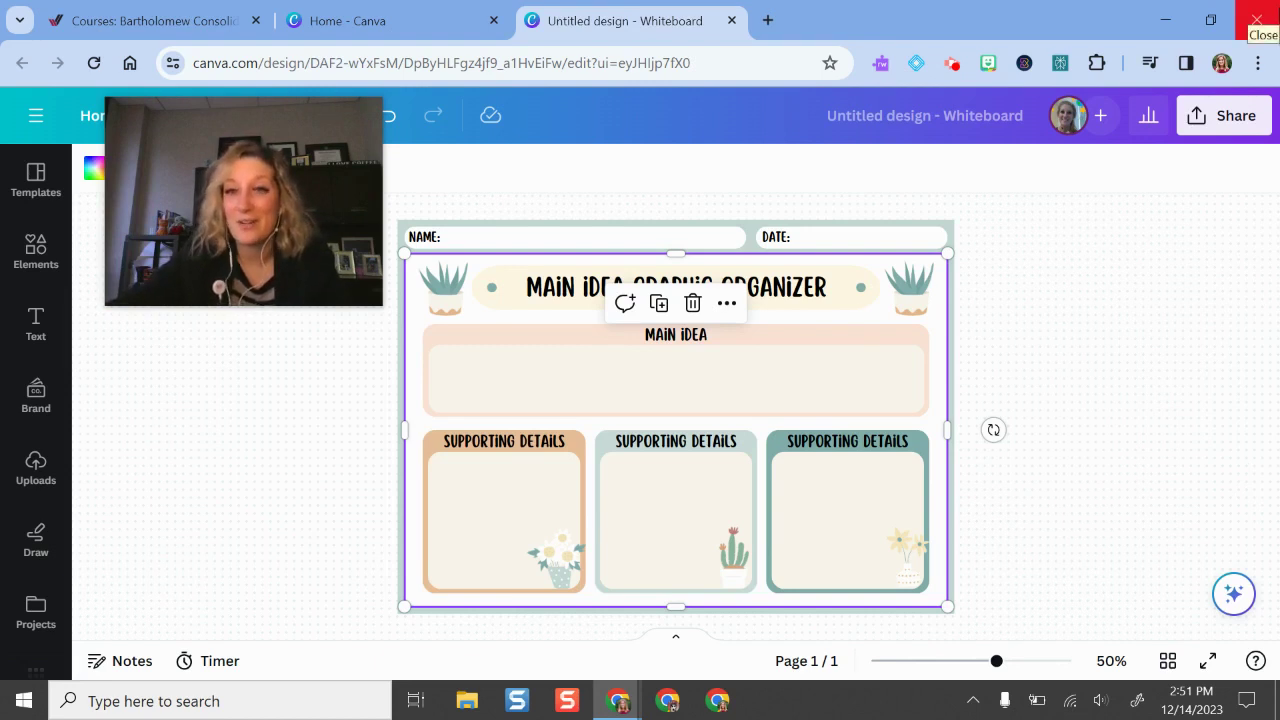
- Reopen the Share panel and peek at the Download settings
{"action": "left_click", "coordinate": [1224, 115]}
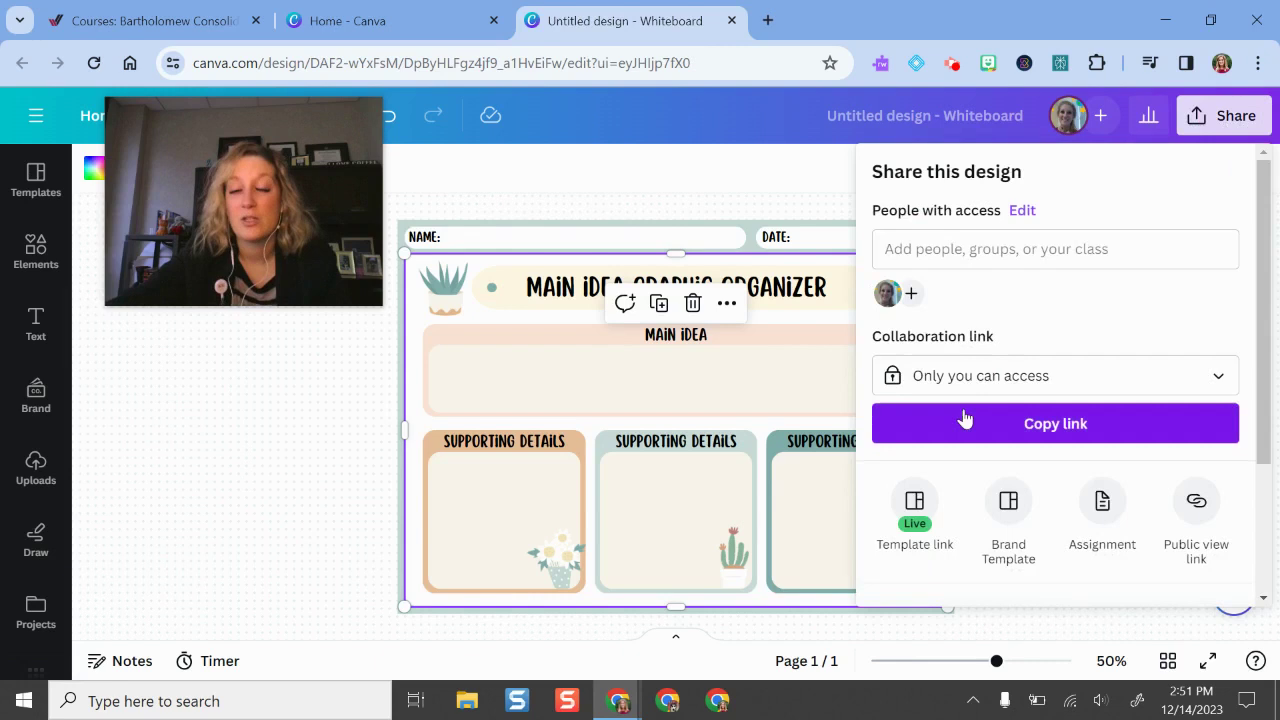
{"action": "scroll", "coordinate": [1026, 378], "scroll_direction": "down", "scroll_amount": 1}
{"action": "scroll", "coordinate": [1026, 378], "scroll_direction": "down", "scroll_amount": 1}
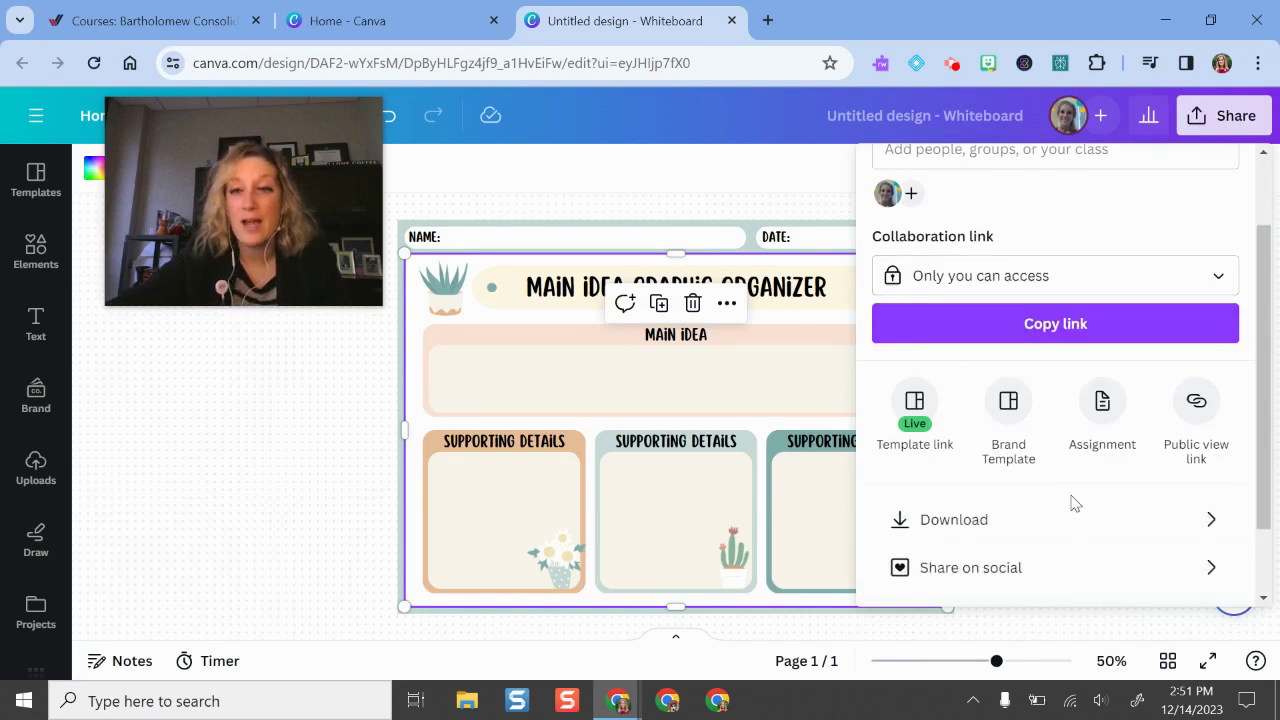
{"action": "left_click", "coordinate": [1020, 522]}
{"action": "left_click", "coordinate": [879, 167]}
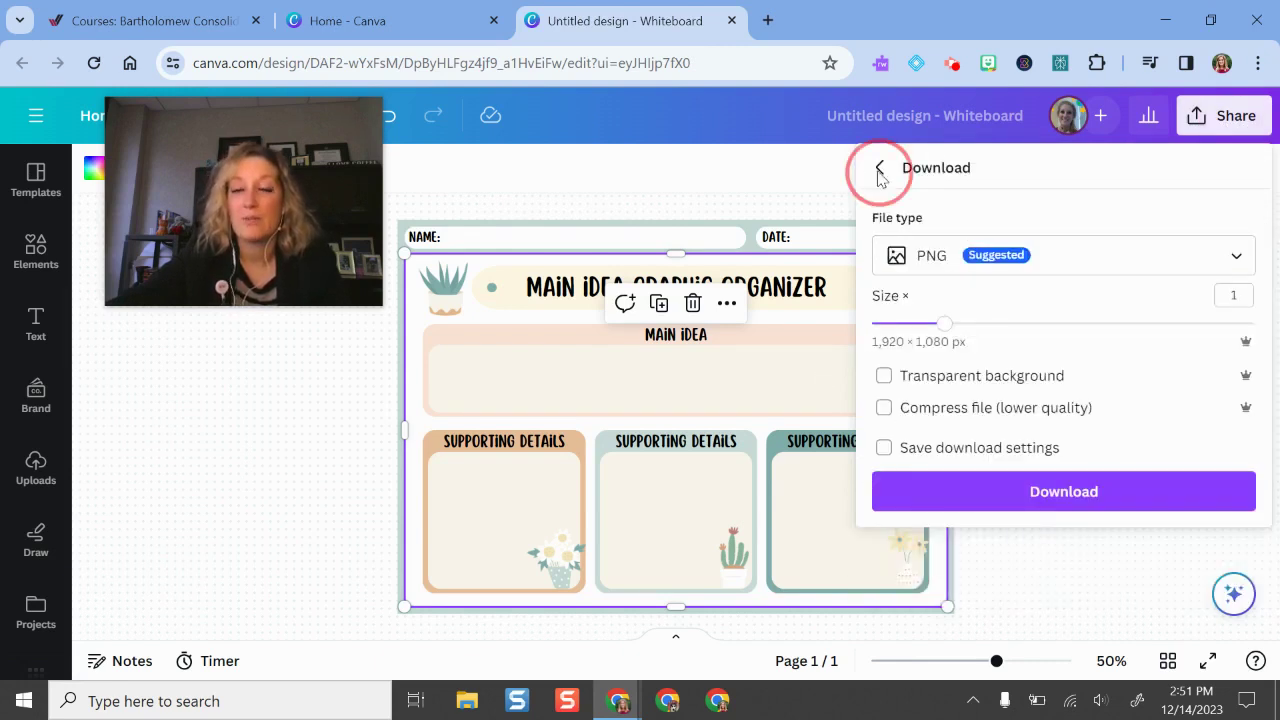
- Open the LMS option from the full list of sharing options
{"action": "scroll", "coordinate": [1150, 456], "scroll_direction": "down", "scroll_amount": 3}
{"action": "left_click", "coordinate": [991, 570]}
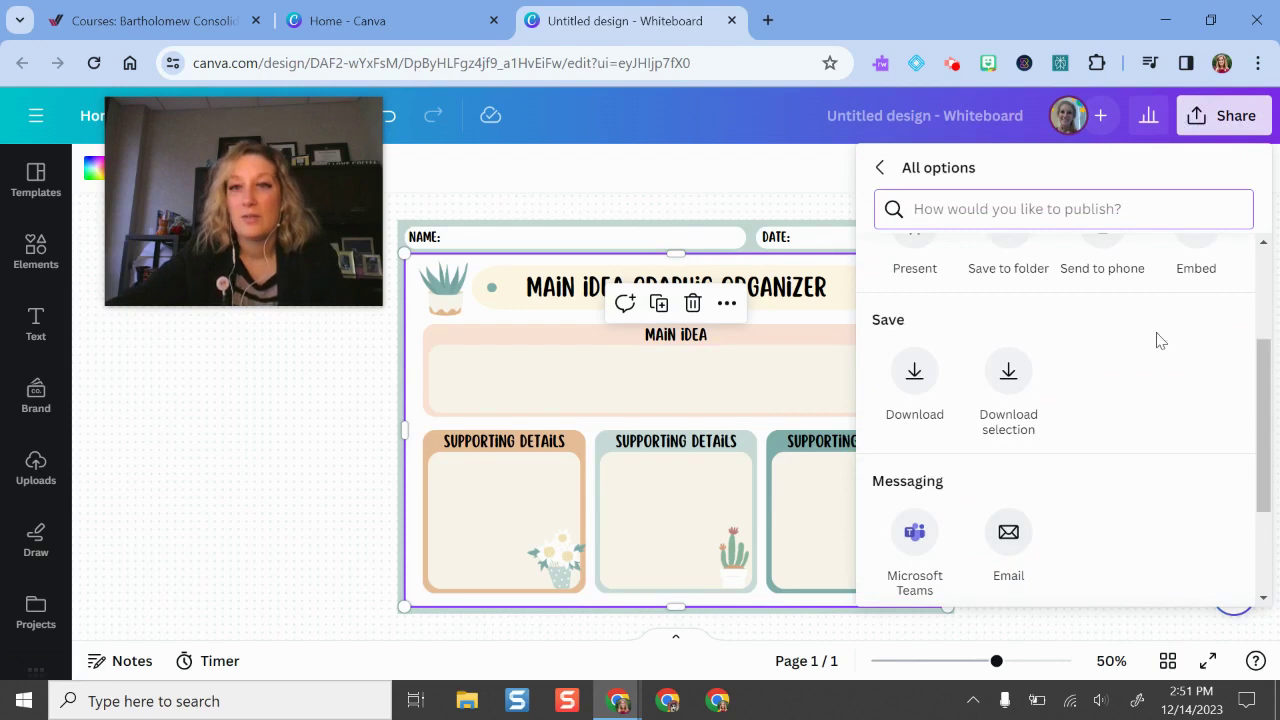
{"action": "scroll", "coordinate": [1158, 341], "scroll_direction": "up", "scroll_amount": 2}
{"action": "left_click", "coordinate": [1100, 309]}
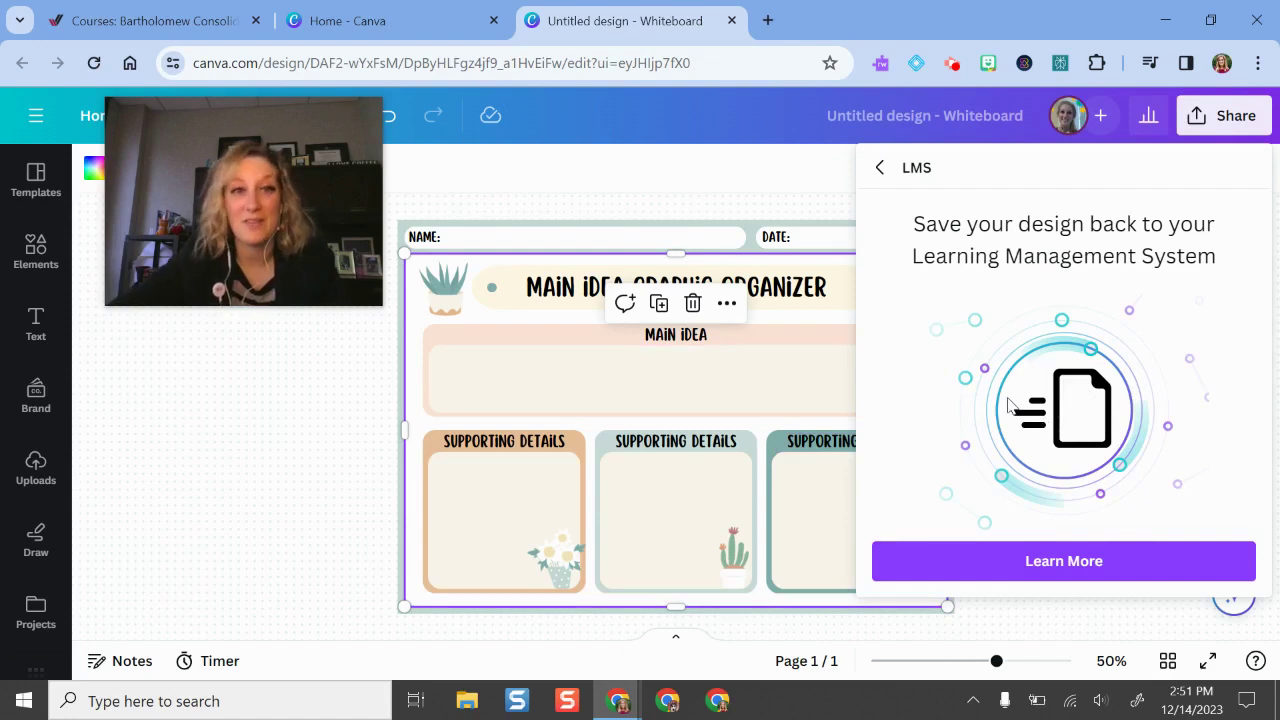
{"action": "left_click_drag", "start_coordinate": [343, 218], "coordinate": [1168, 278]}
- Open the BK Training Course with SS Content course and go to its Assignments page
{"action": "left_click", "coordinate": [170, 18]}
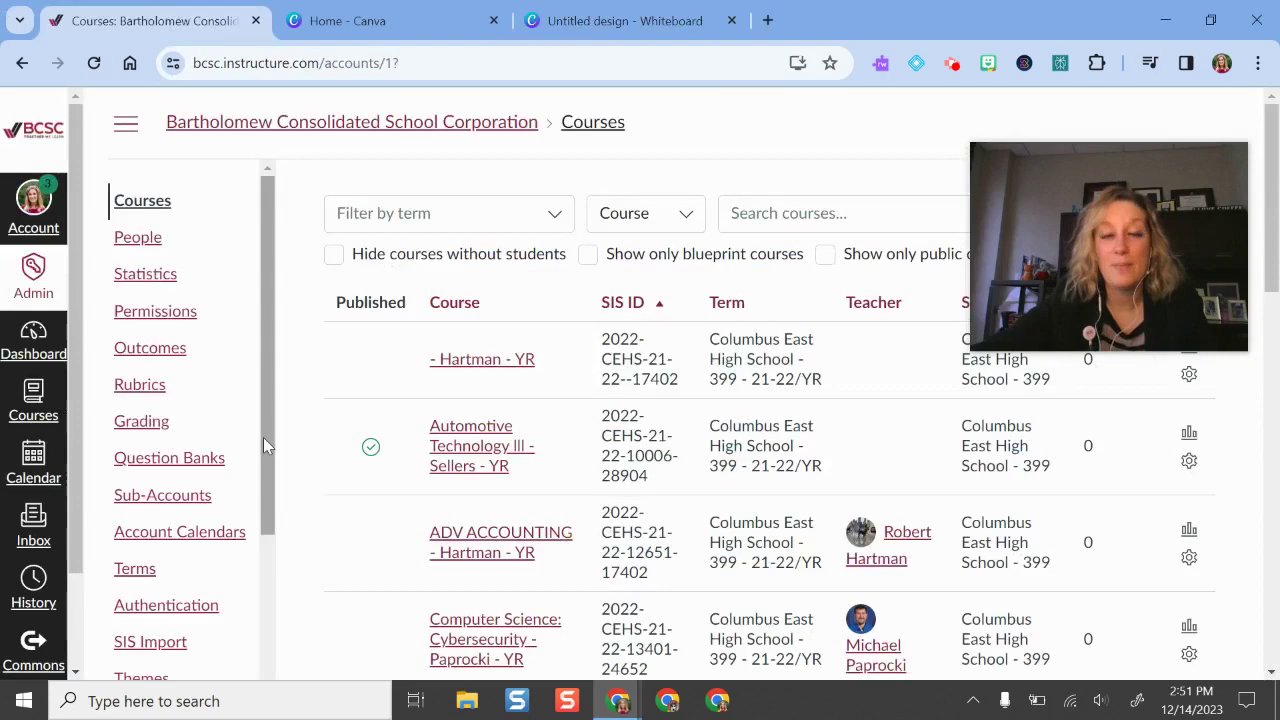
{"action": "left_click", "coordinate": [33, 330]}
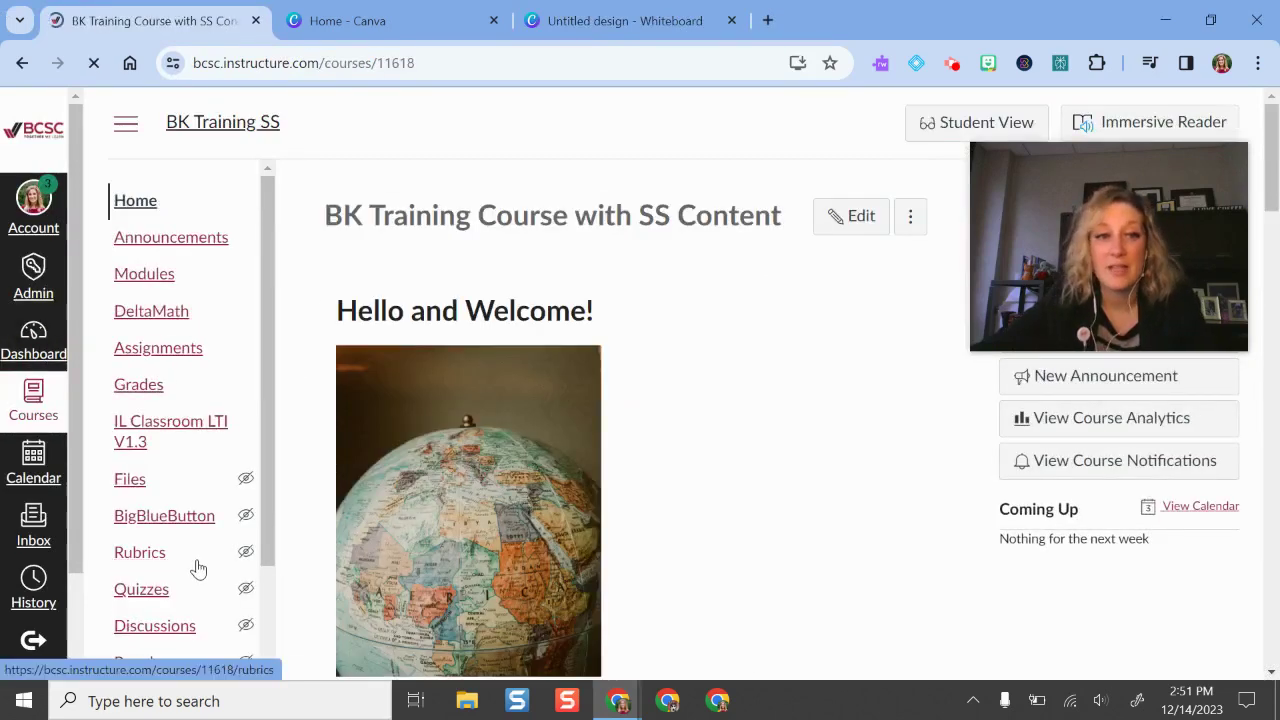
{"action": "scroll", "coordinate": [170, 410], "scroll_direction": "down", "scroll_amount": 3}
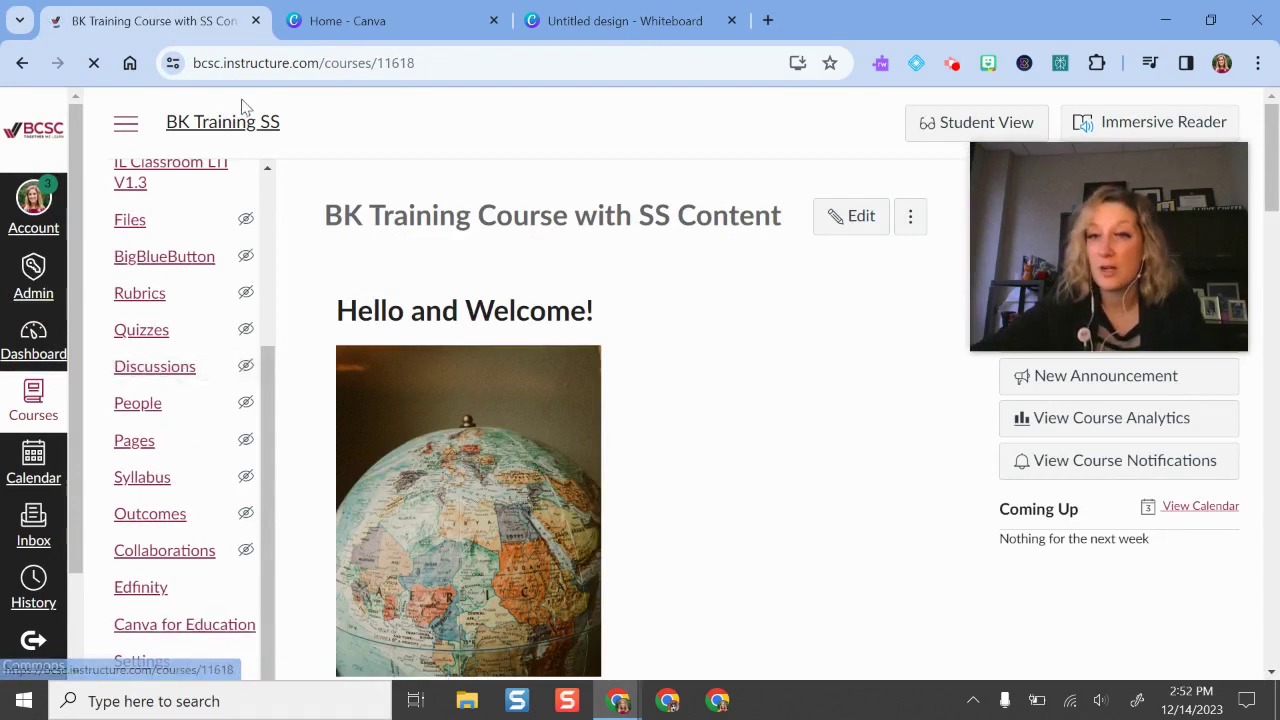
{"action": "scroll", "coordinate": [189, 520], "scroll_direction": "up", "scroll_amount": 3}
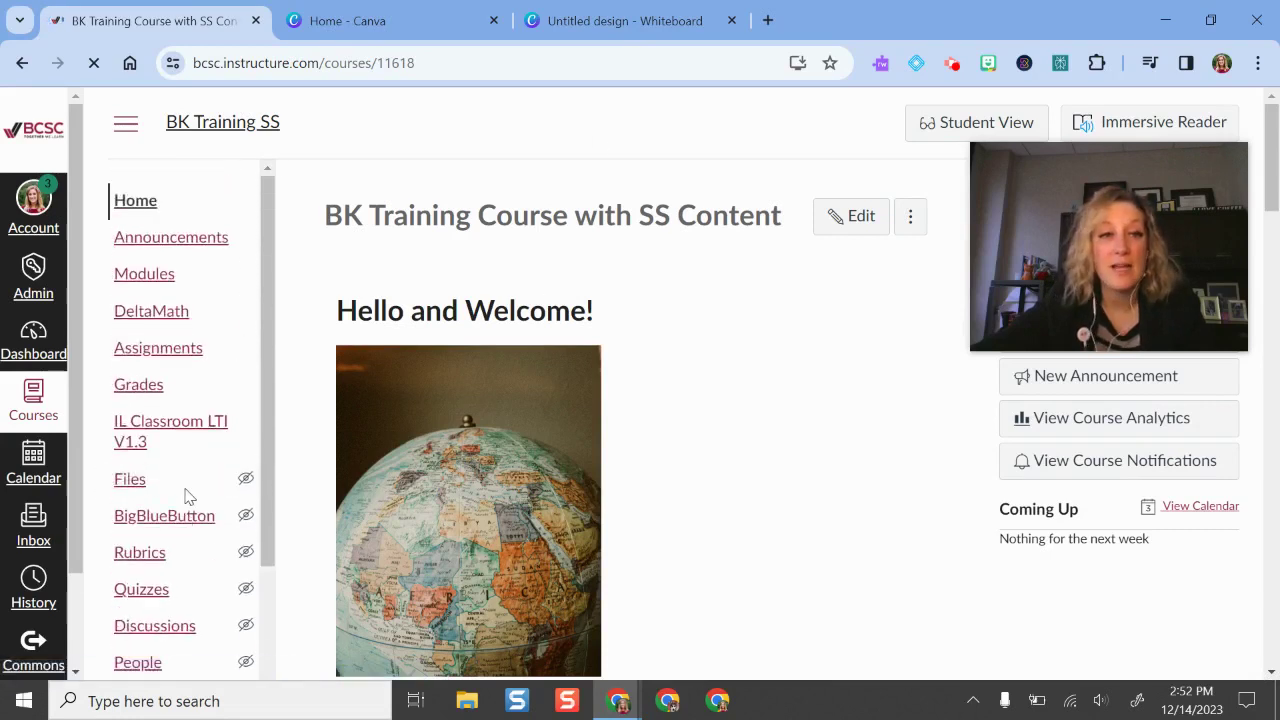
{"action": "left_click", "coordinate": [158, 348]}
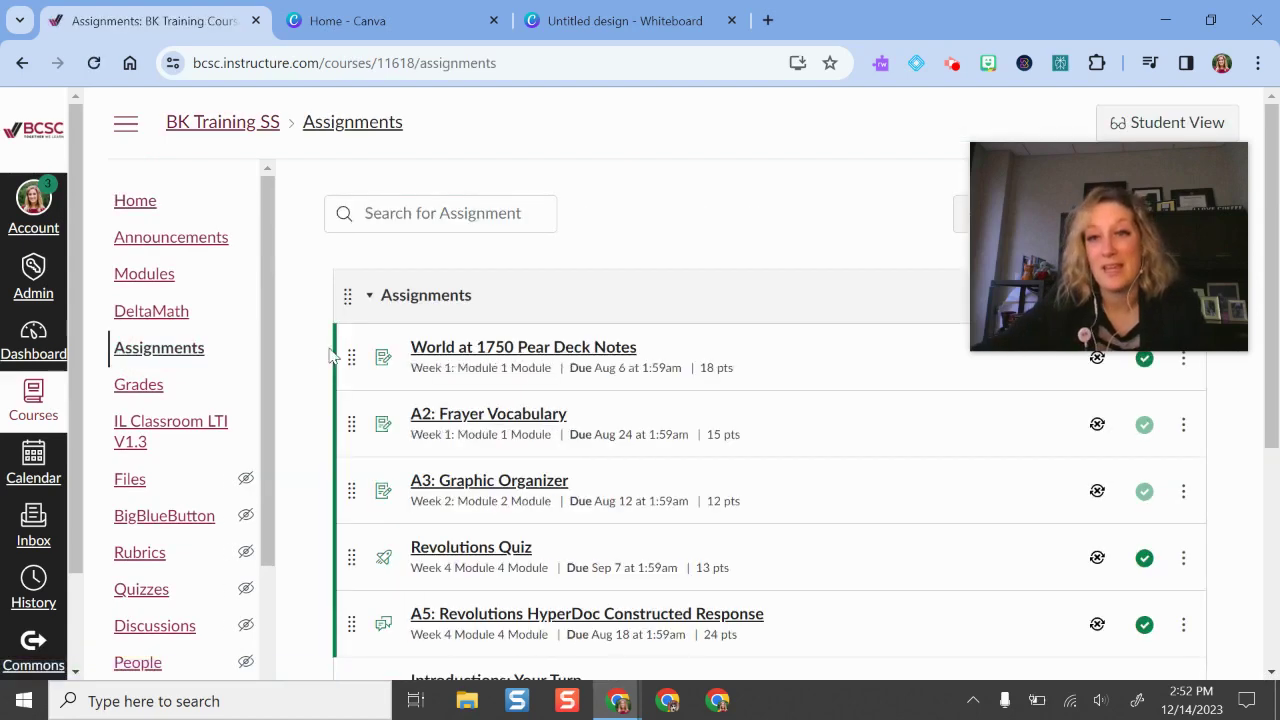
{"action": "left_click_drag", "start_coordinate": [1099, 213], "coordinate": [1089, 421]}
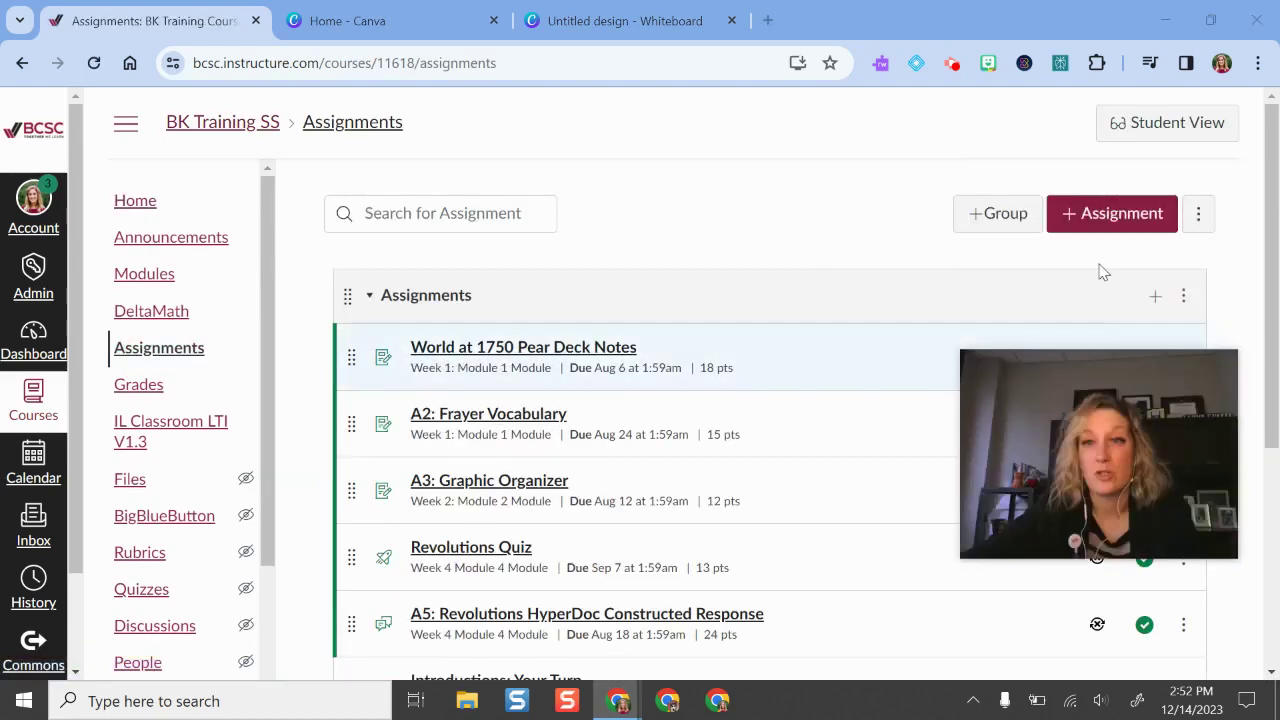
- Start a new assignment named 'graphic organizer'
{"action": "left_click", "coordinate": [1080, 222]}
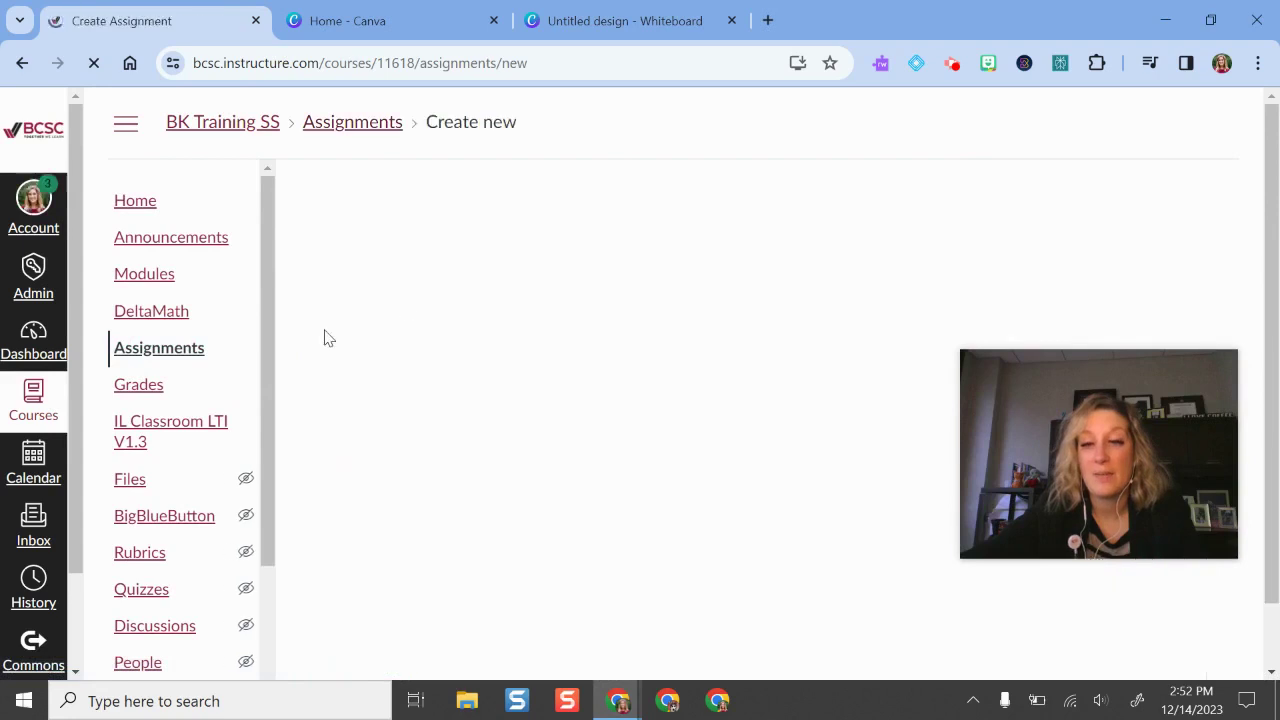
{"action": "left_click_drag", "start_coordinate": [1090, 550], "coordinate": [1160, 225]}
{"action": "left_click", "coordinate": [400, 351]}
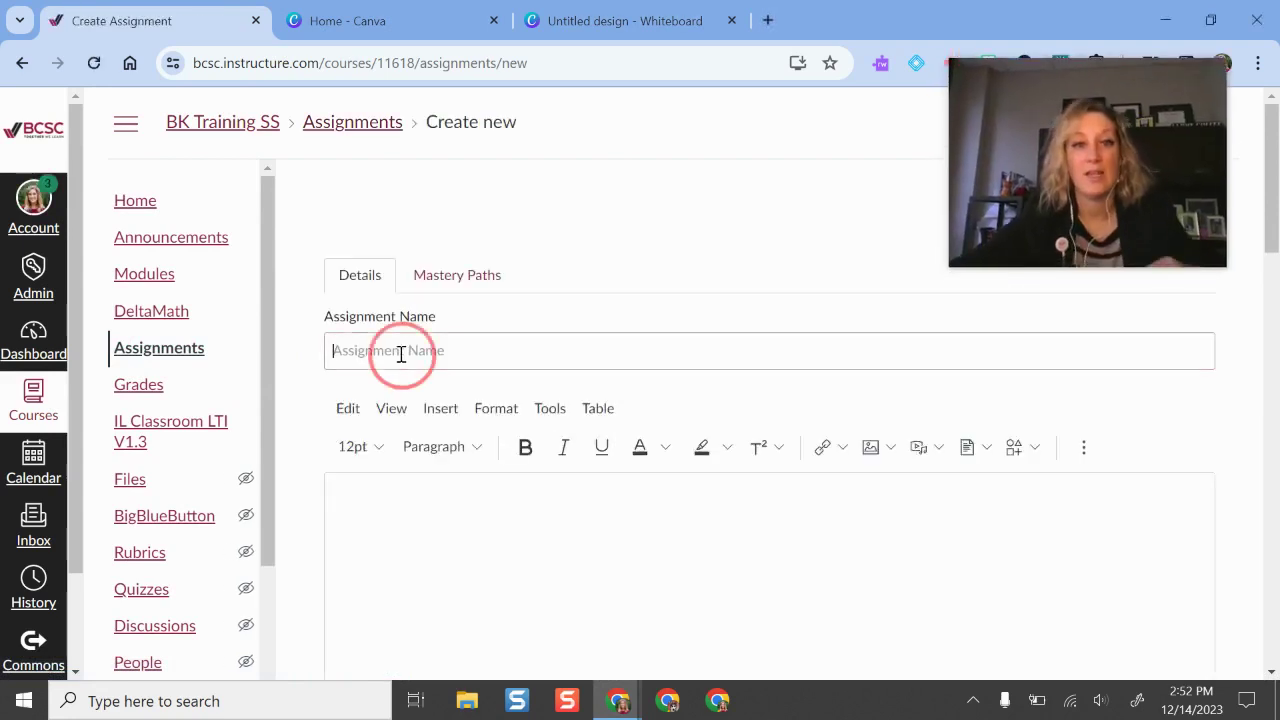
{"action": "type", "text": "graphic organizer"}
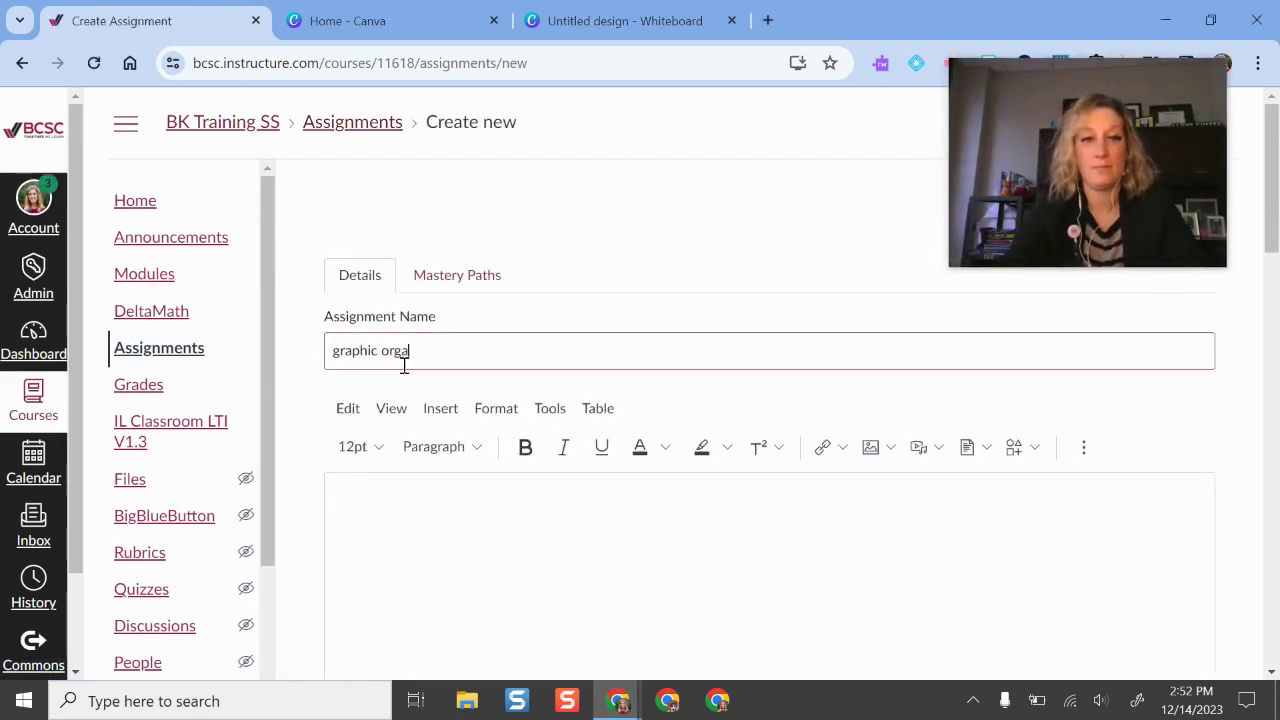
- Expand the description editor's toolbar and view the embeddable apps list without choosing one
{"action": "left_click", "coordinate": [577, 603]}
{"action": "scroll", "coordinate": [826, 363], "scroll_direction": "down", "scroll_amount": 2}
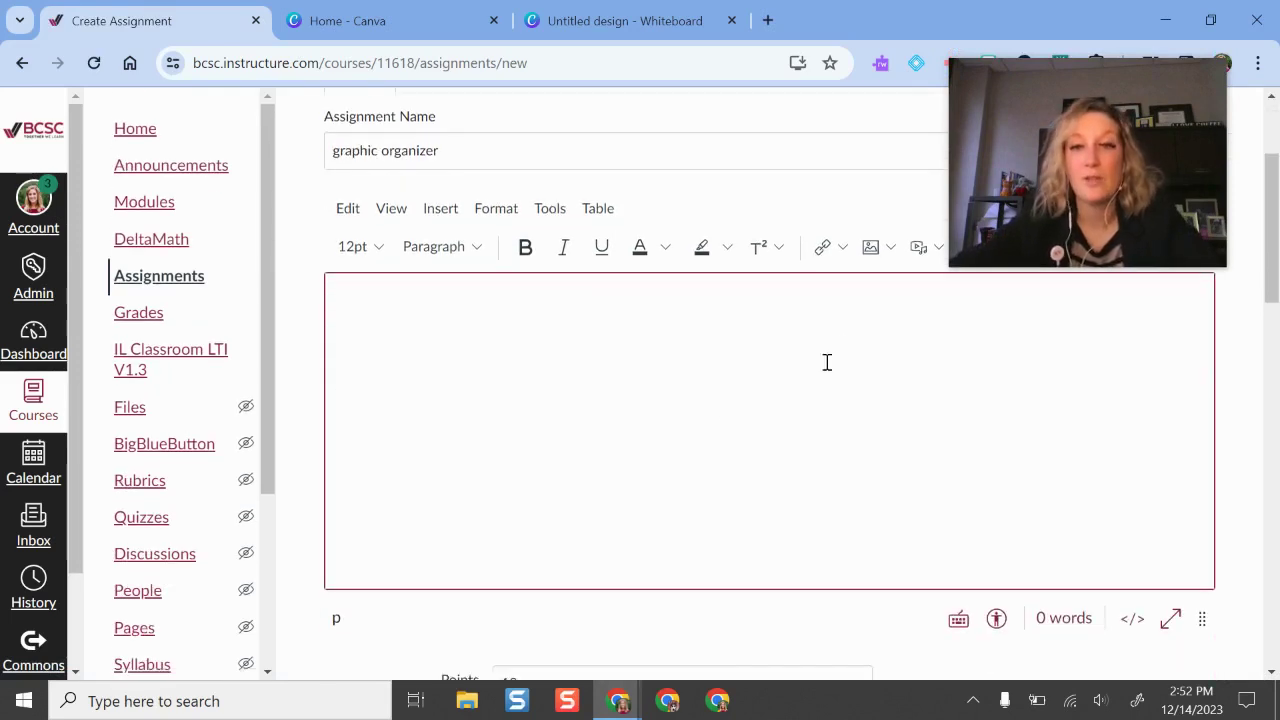
{"action": "scroll", "coordinate": [919, 397], "scroll_direction": "up", "scroll_amount": 1}
{"action": "left_click", "coordinate": [1084, 347]}
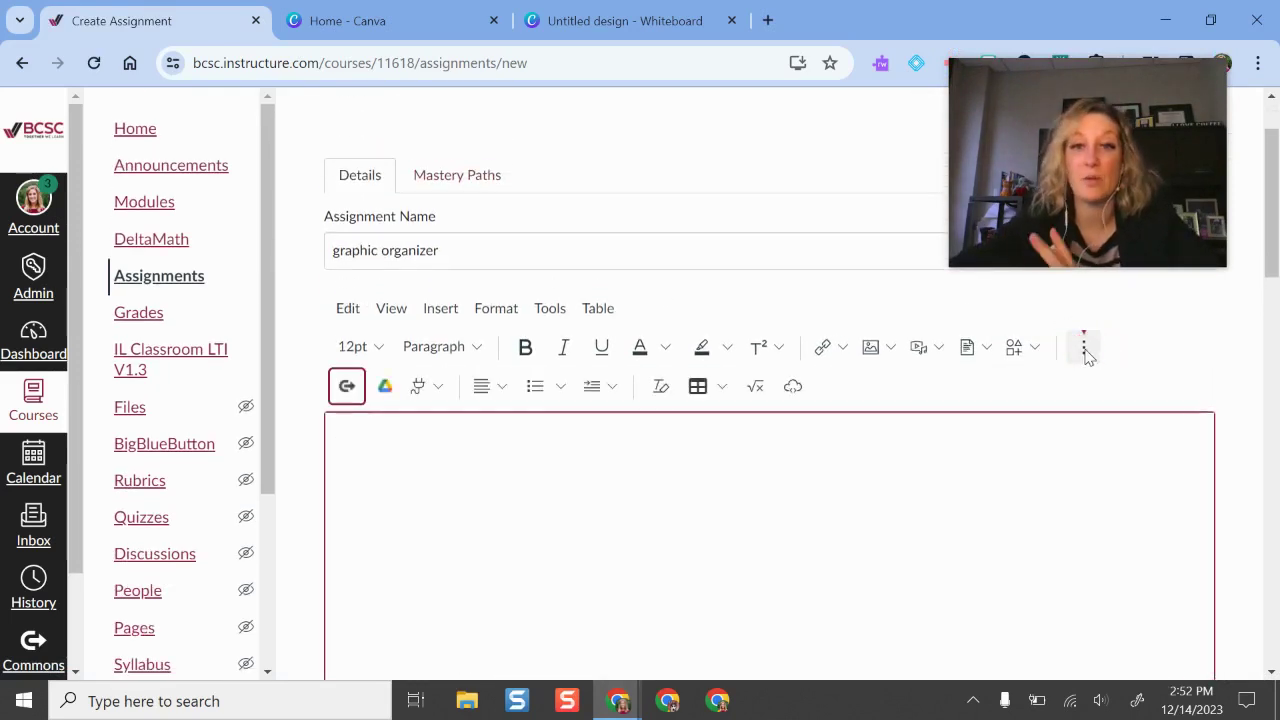
{"action": "left_click", "coordinate": [418, 386]}
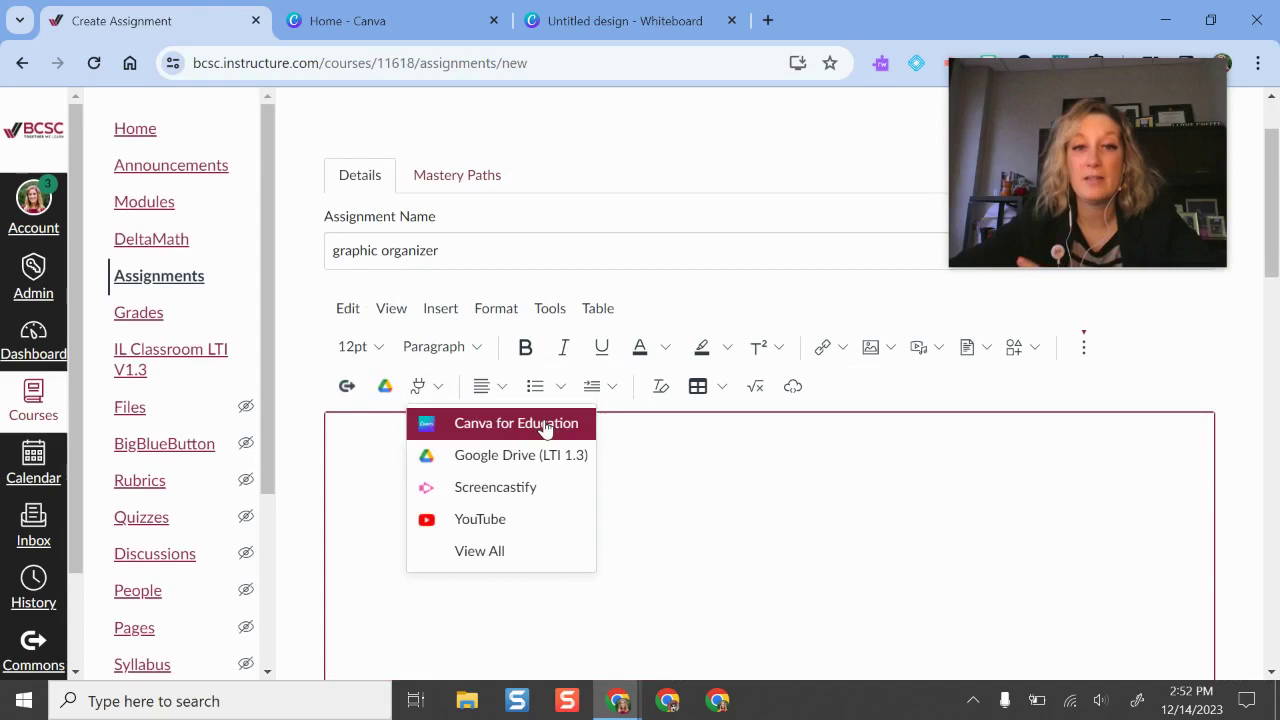
{"action": "left_click", "coordinate": [1034, 507]}
{"action": "scroll", "coordinate": [797, 471], "scroll_direction": "down", "scroll_amount": 2}
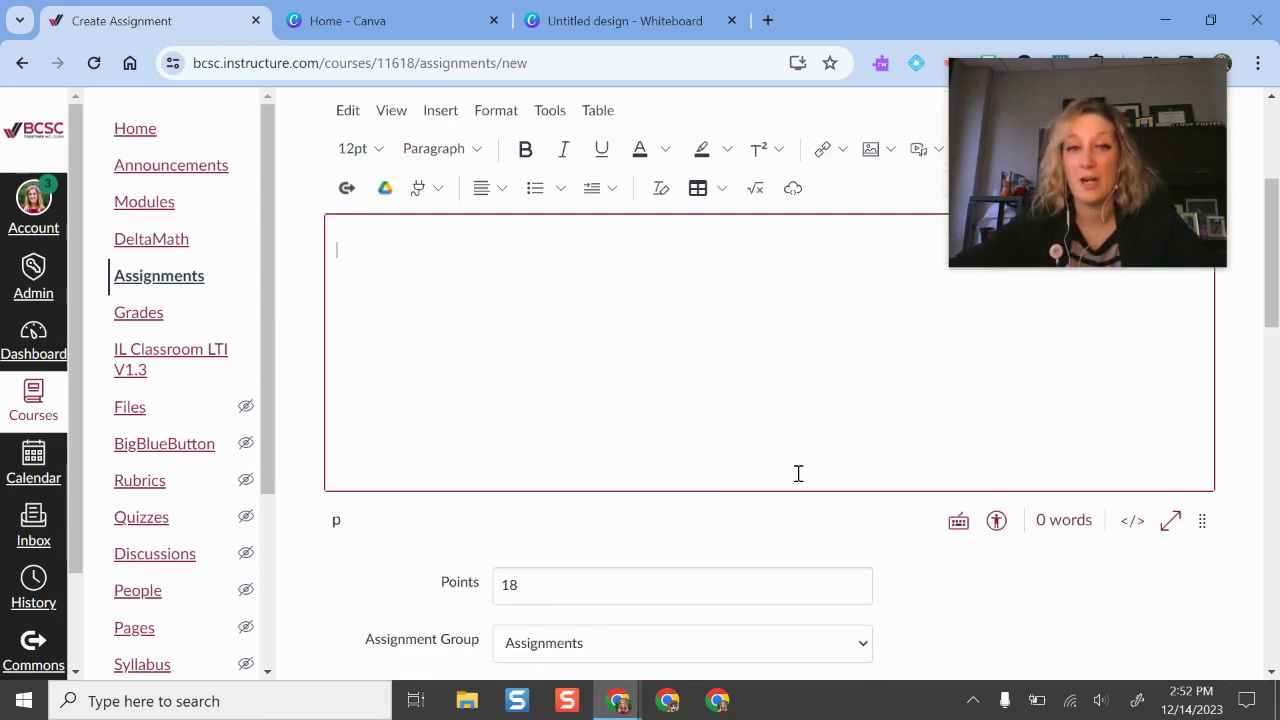
{"action": "scroll", "coordinate": [589, 452], "scroll_direction": "down", "scroll_amount": 3}
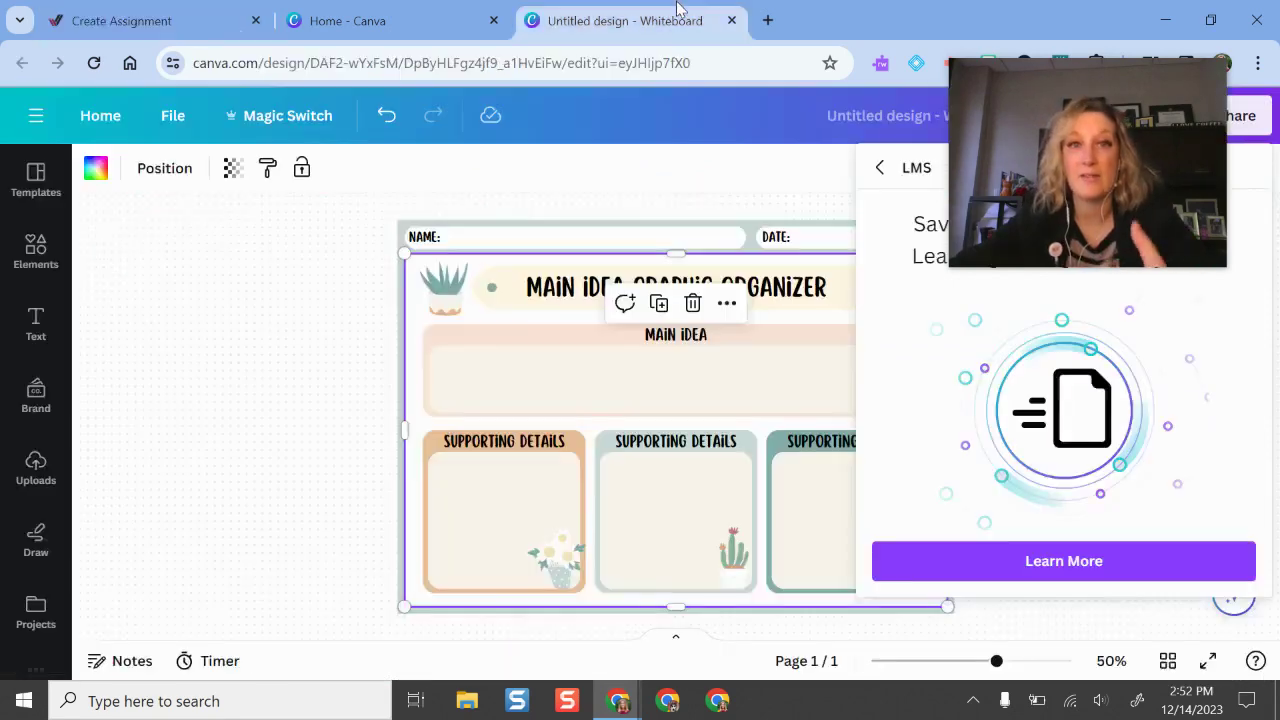
- Close the LMS panel and rename the Canva design 'graphic organizer for writing essay'
{"action": "left_click", "coordinate": [836, 131]}
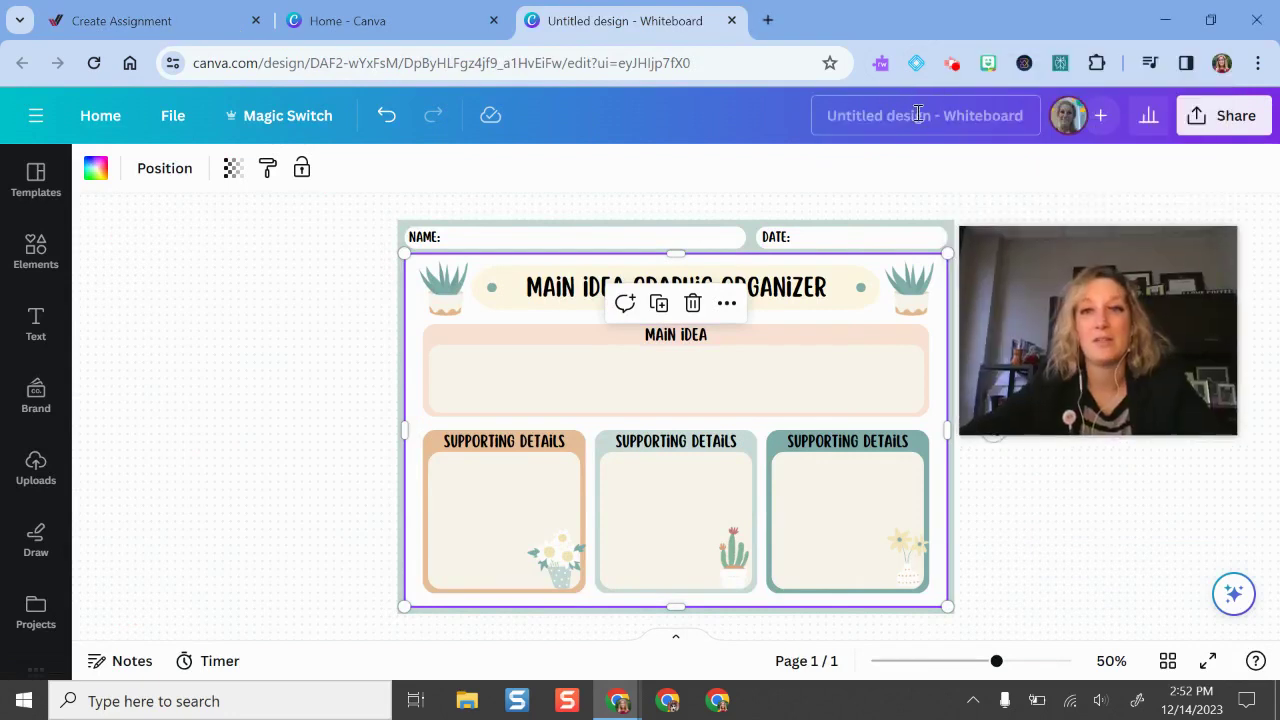
{"action": "left_click", "coordinate": [971, 109]}
{"action": "type", "text": "gr"}
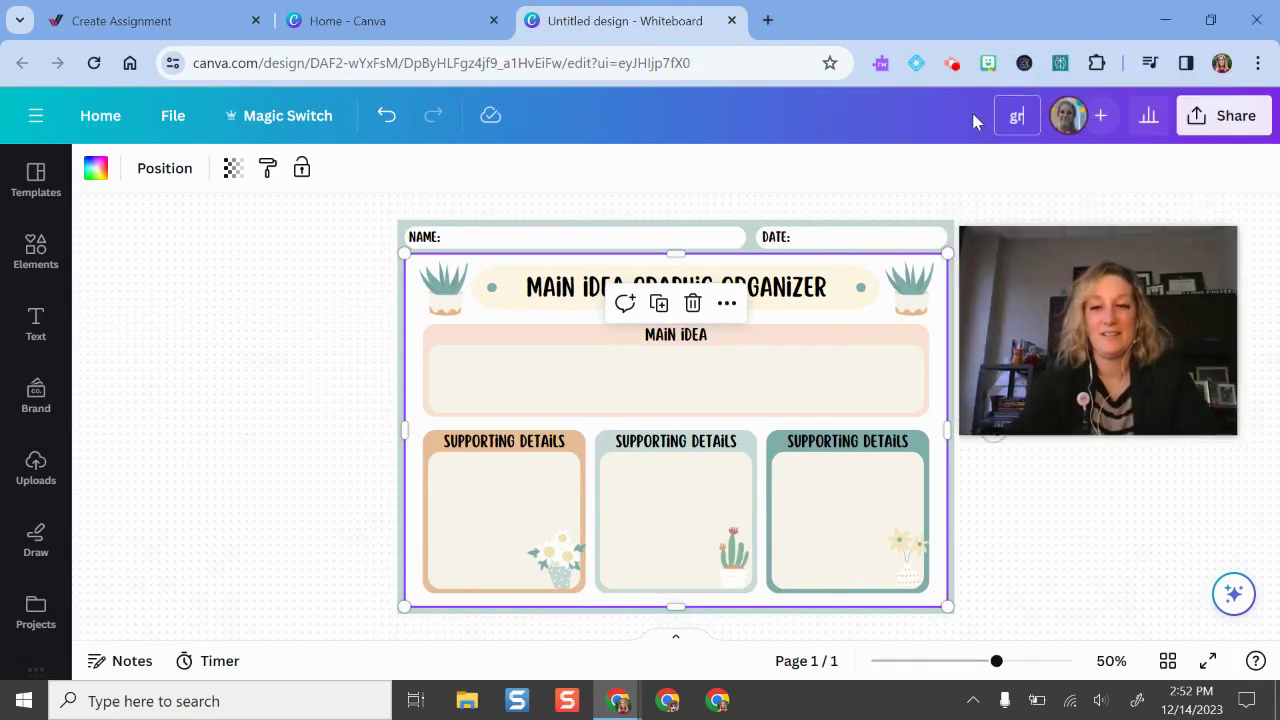
{"action": "type", "text": "aphic organizer for wri"}
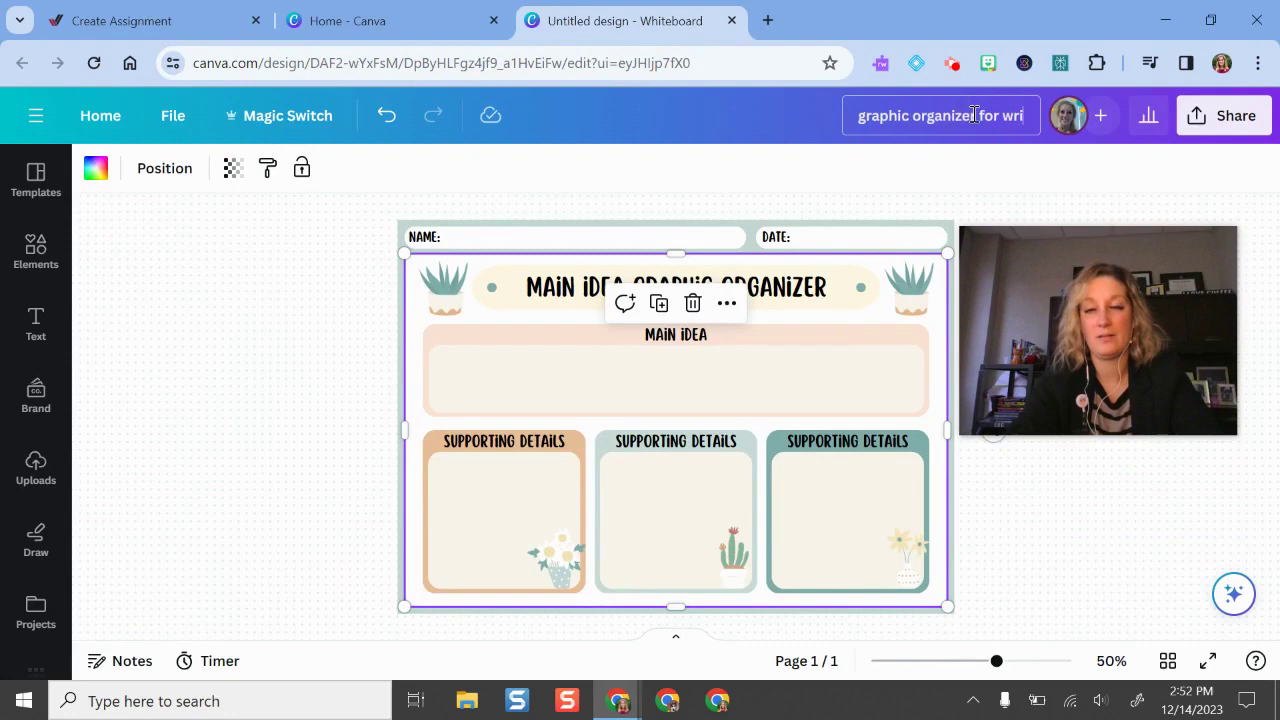
{"action": "type", "text": "ting essay"}
{"action": "key", "text": "BackSpace"}
{"action": "key", "text": "BackSpace"}
{"action": "key", "text": "BackSpace"}
{"action": "key", "text": "BackSpace"}
{"action": "key", "text": "BackSpace"}
{"action": "key", "text": "BackSpace"}
{"action": "key", "text": "BackSpace"}
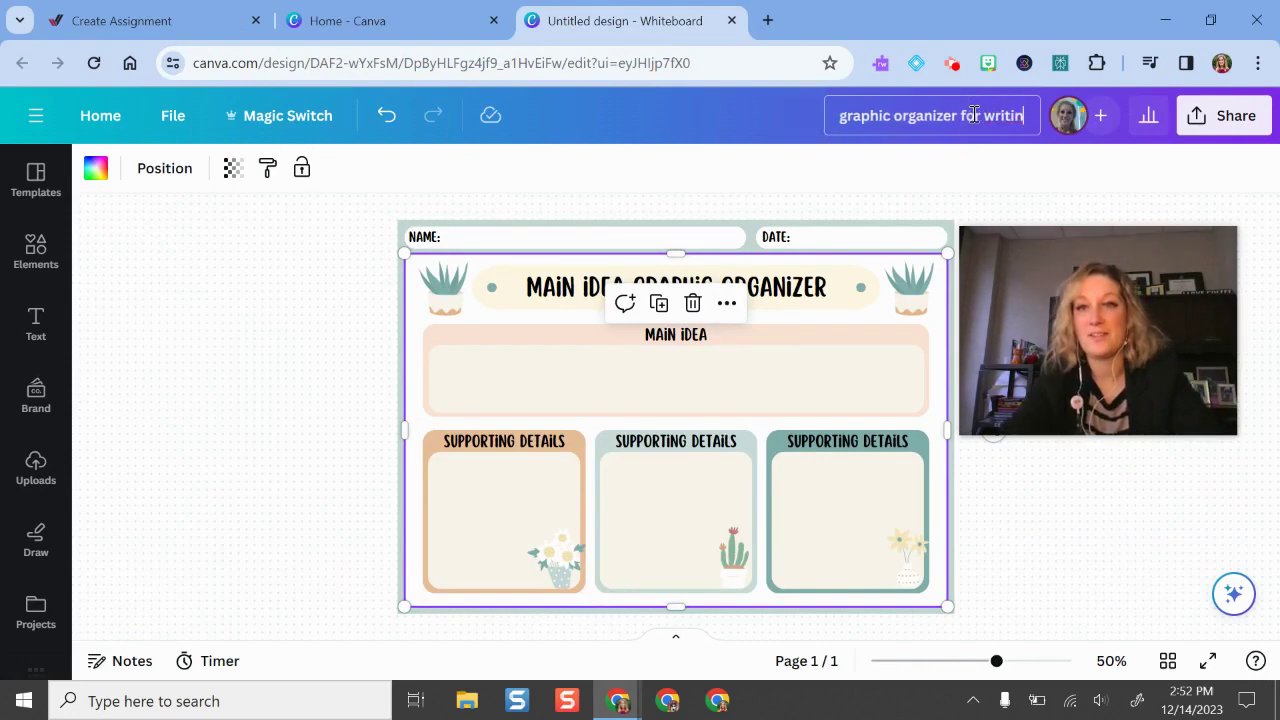
{"action": "type", "text": "g essay"}
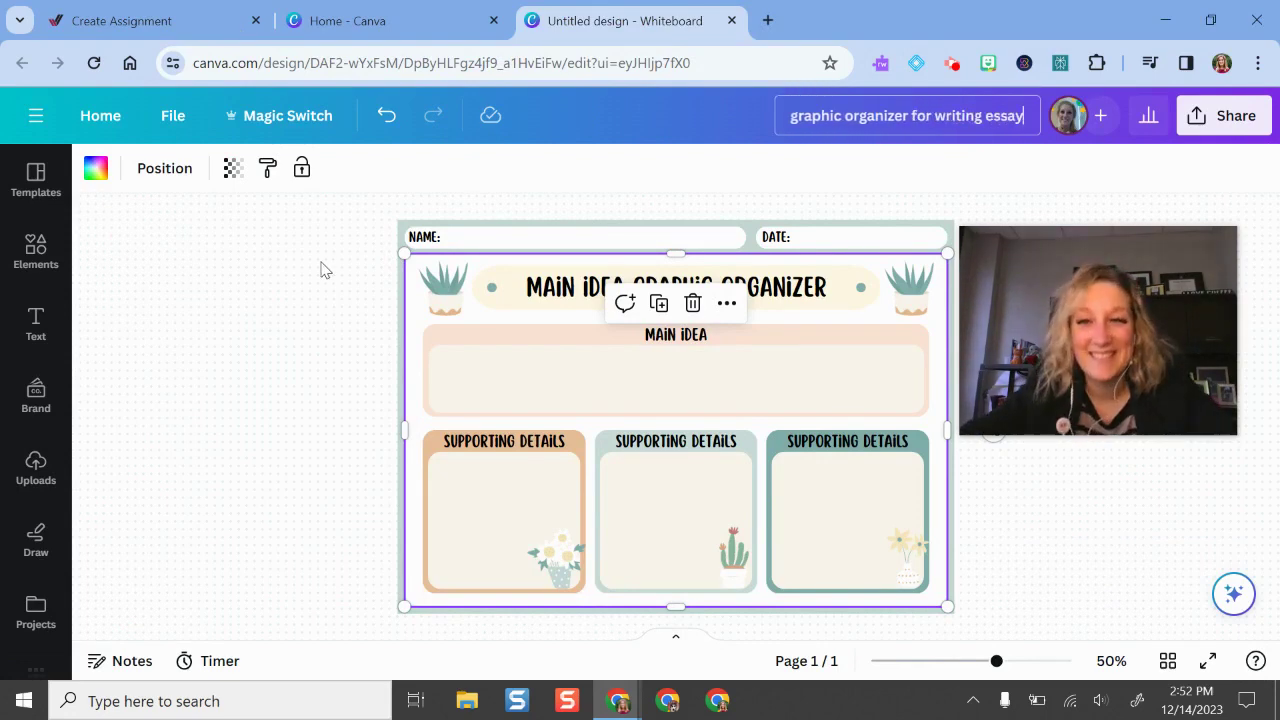
{"action": "left_click", "coordinate": [322, 269]}
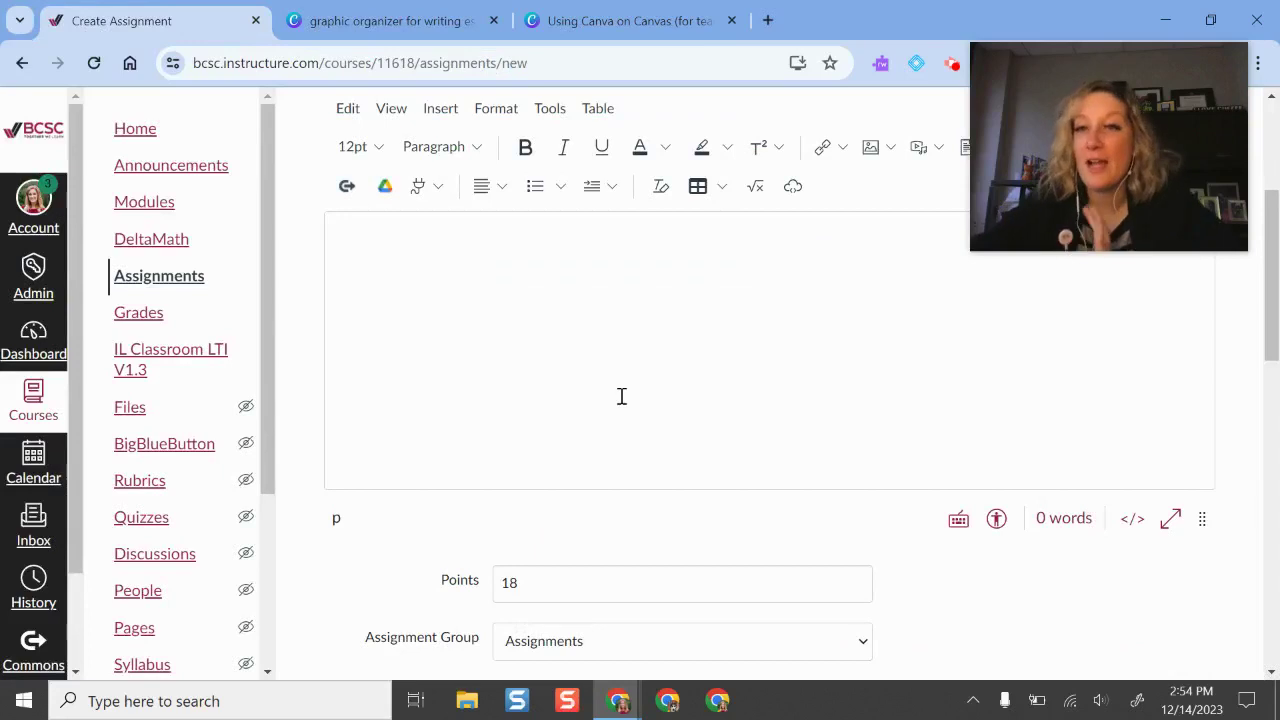
- Choose Canva for Education from the assignment editor's apps menu
{"action": "left_click", "coordinate": [432, 190]}
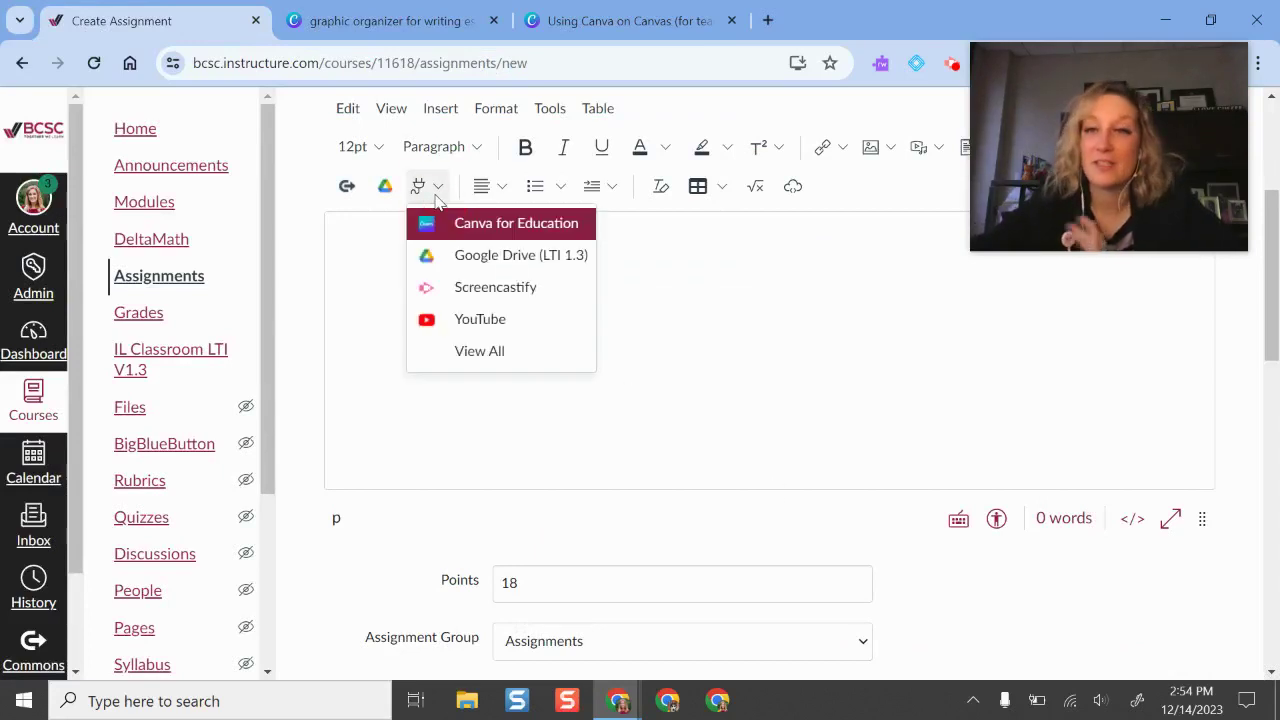
{"action": "left_click", "coordinate": [514, 234]}
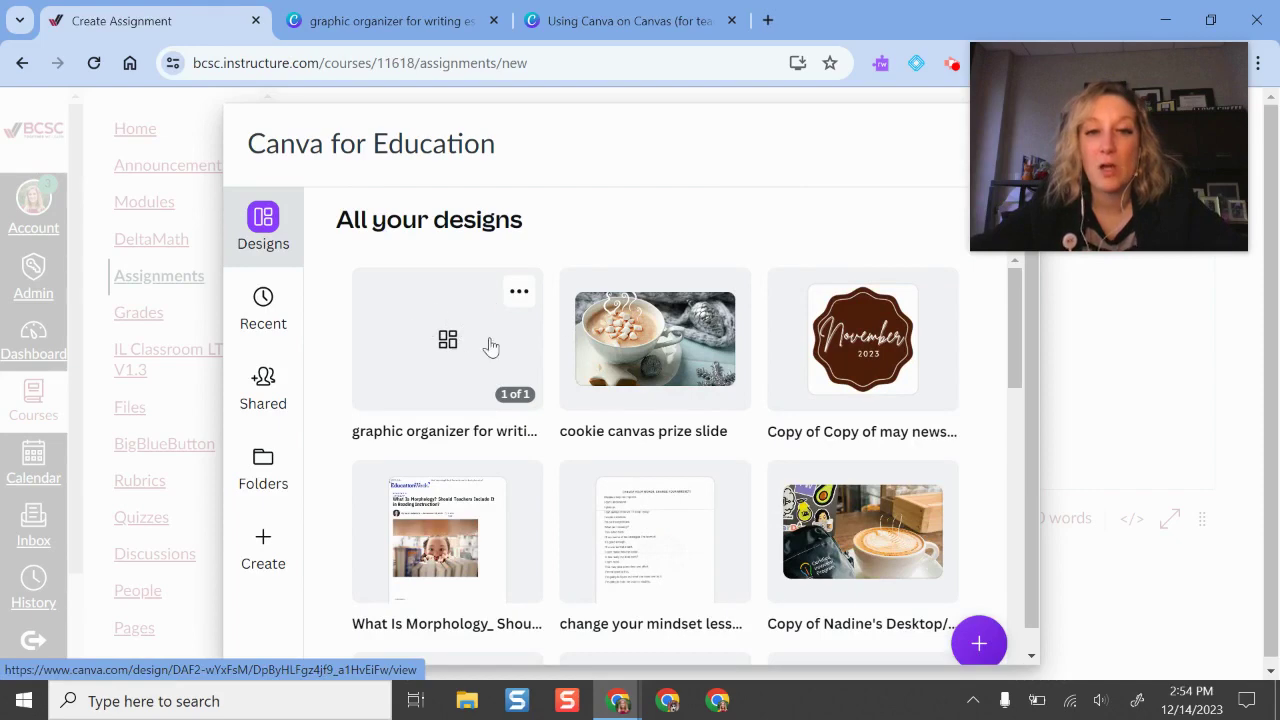
- Embed the graphic organizer design, sharing it so each student gets their own copy
{"action": "left_click", "coordinate": [519, 291]}
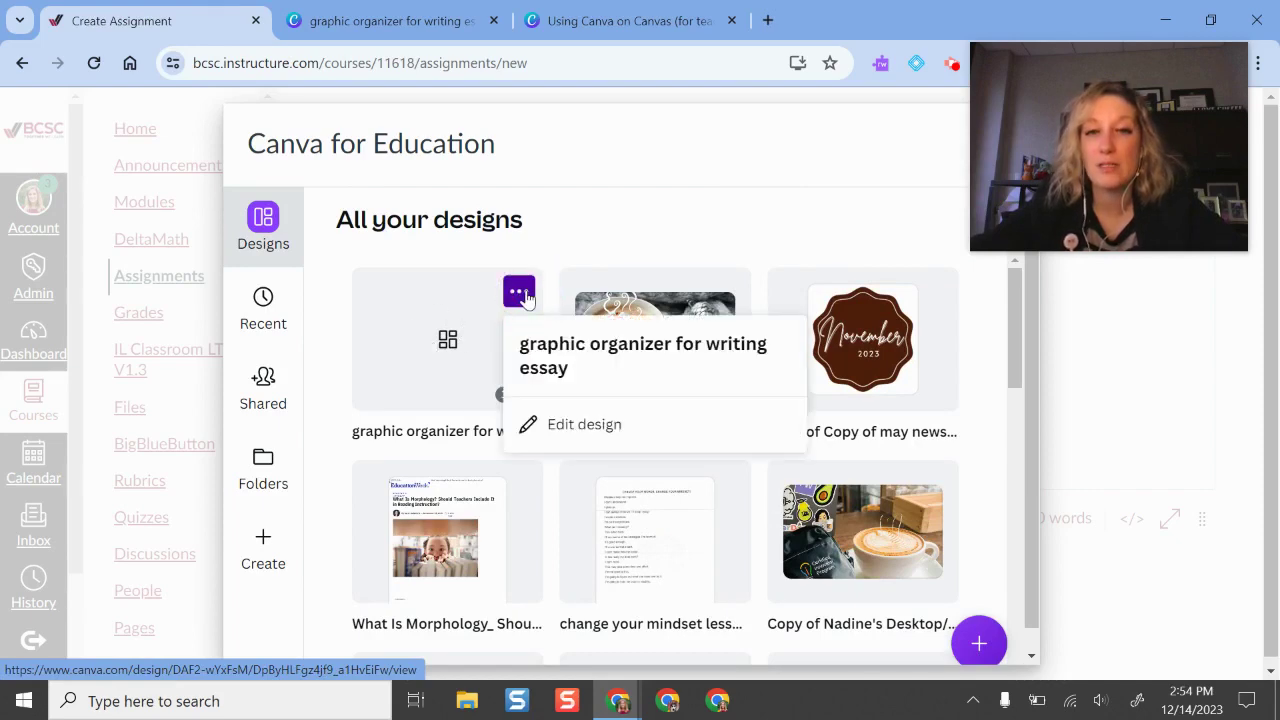
{"action": "left_click", "coordinate": [445, 342]}
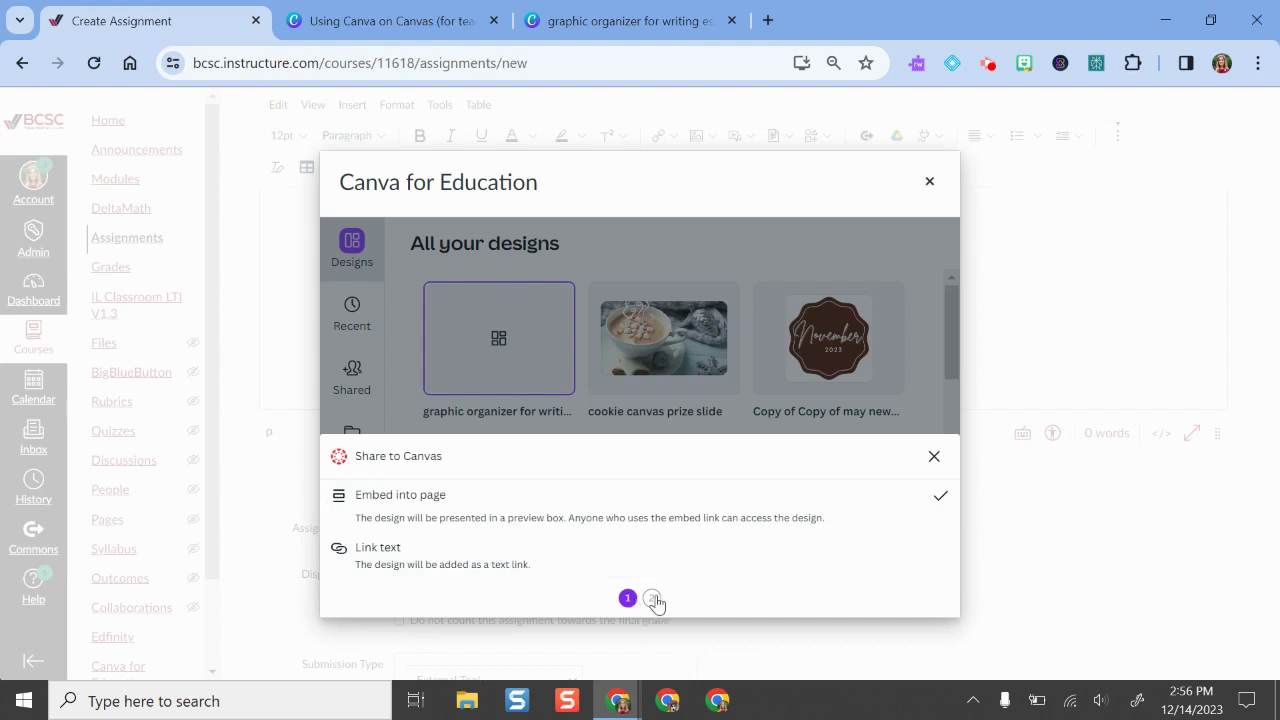
{"action": "left_click", "coordinate": [653, 598]}
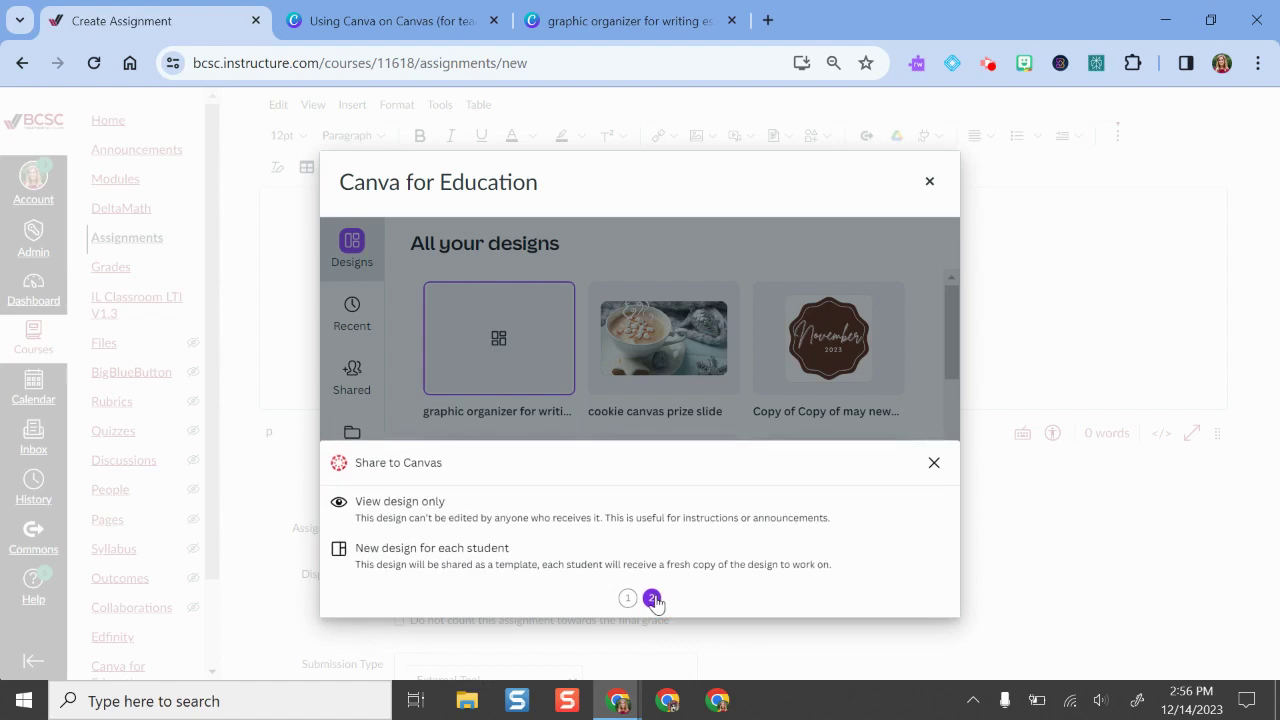
{"action": "left_click", "coordinate": [580, 558]}
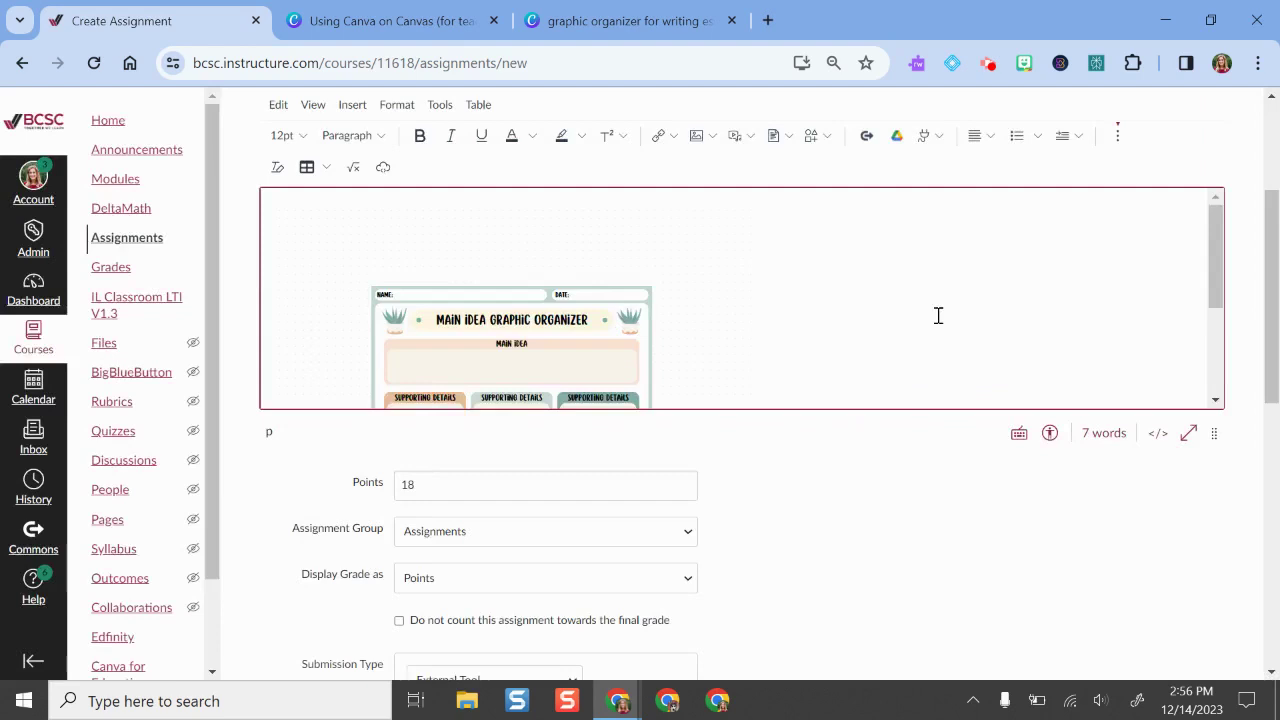
{"action": "scroll", "coordinate": [825, 318], "scroll_direction": "down", "scroll_amount": 1}
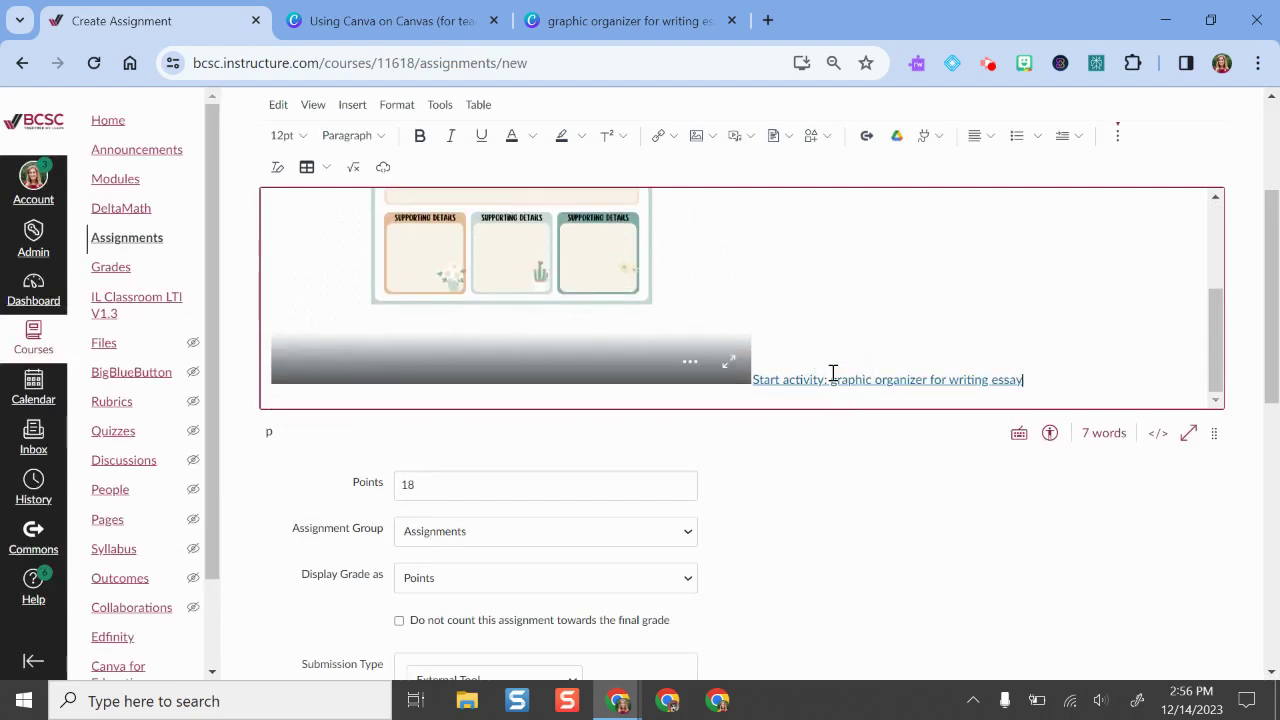
{"action": "scroll", "coordinate": [723, 251], "scroll_direction": "up", "scroll_amount": 1}
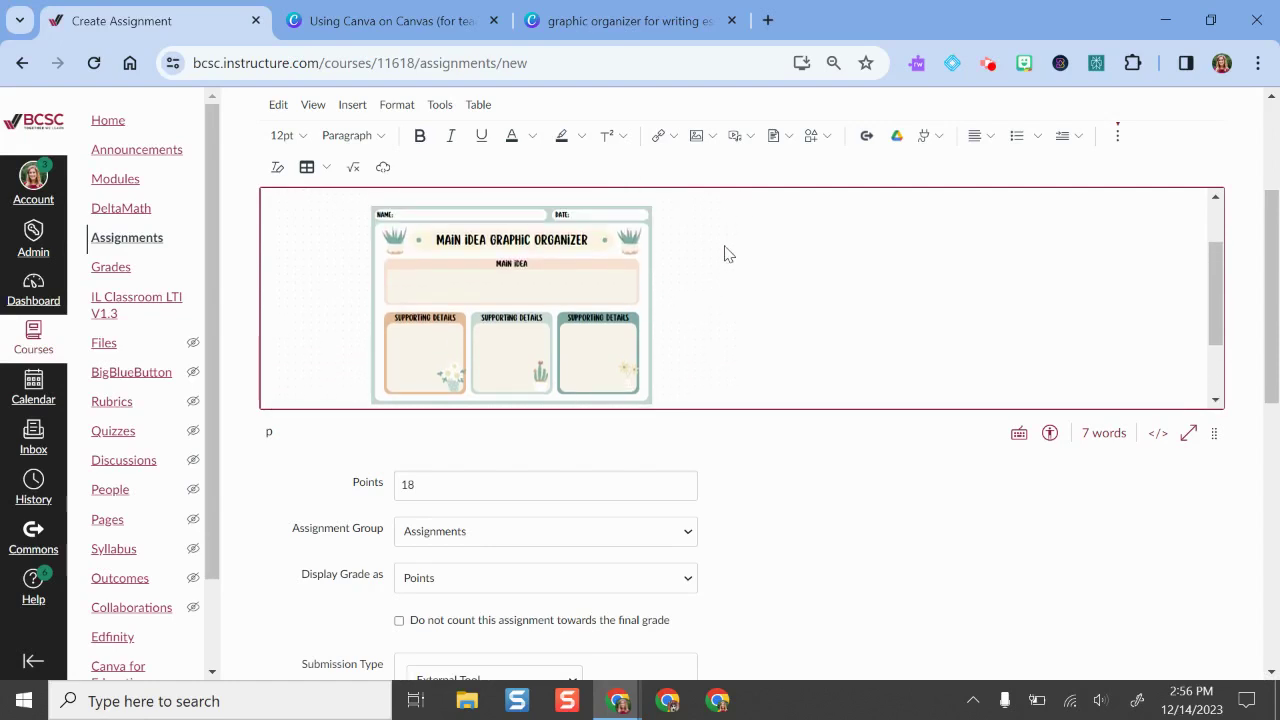
{"action": "scroll", "coordinate": [800, 270], "scroll_direction": "down", "scroll_amount": 1}
- Set the submission type to Online, allowing text entry and Website URL
{"action": "scroll", "coordinate": [831, 340], "scroll_direction": "down", "scroll_amount": 3}
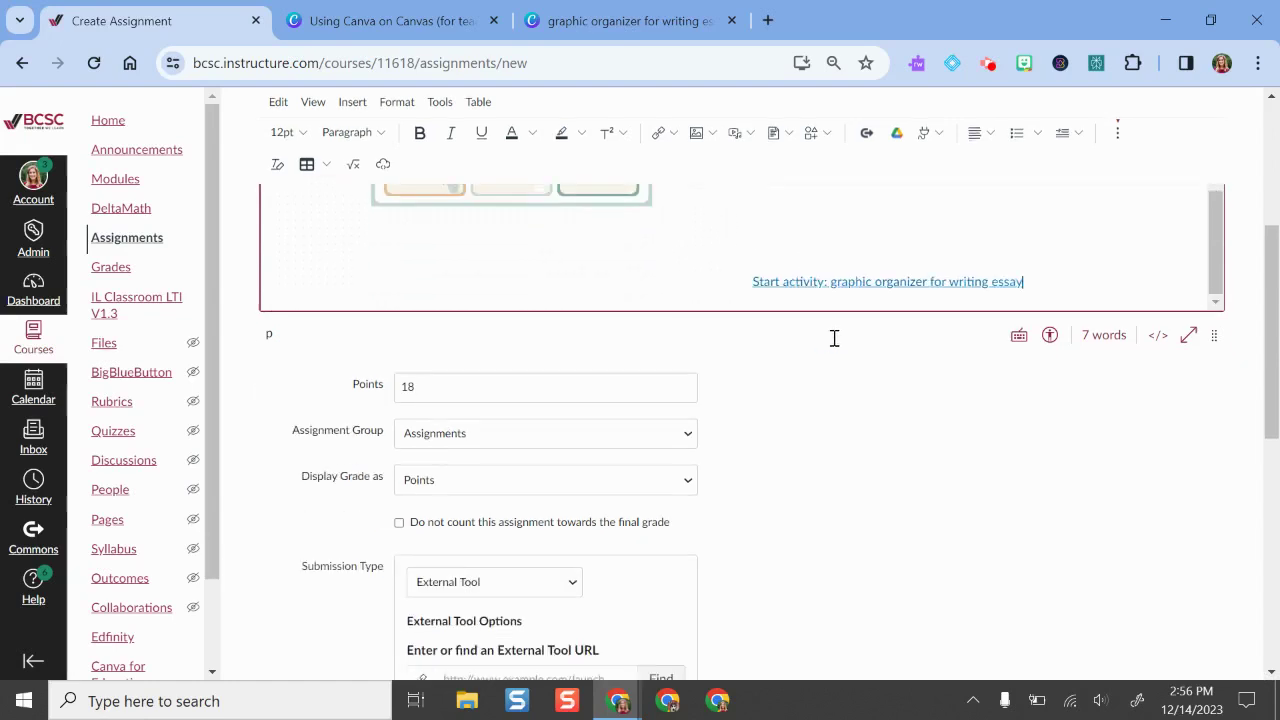
{"action": "scroll", "coordinate": [829, 344], "scroll_direction": "down", "scroll_amount": 1}
{"action": "left_click", "coordinate": [486, 279]}
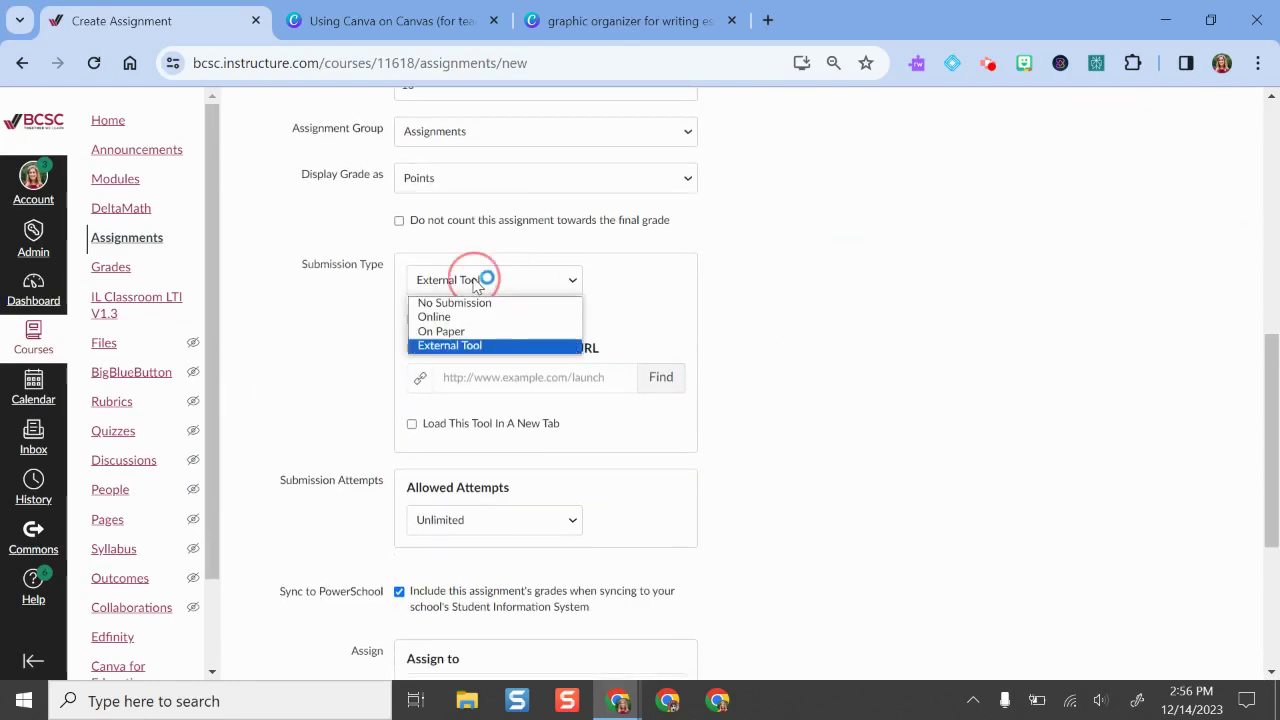
{"action": "left_click", "coordinate": [459, 317]}
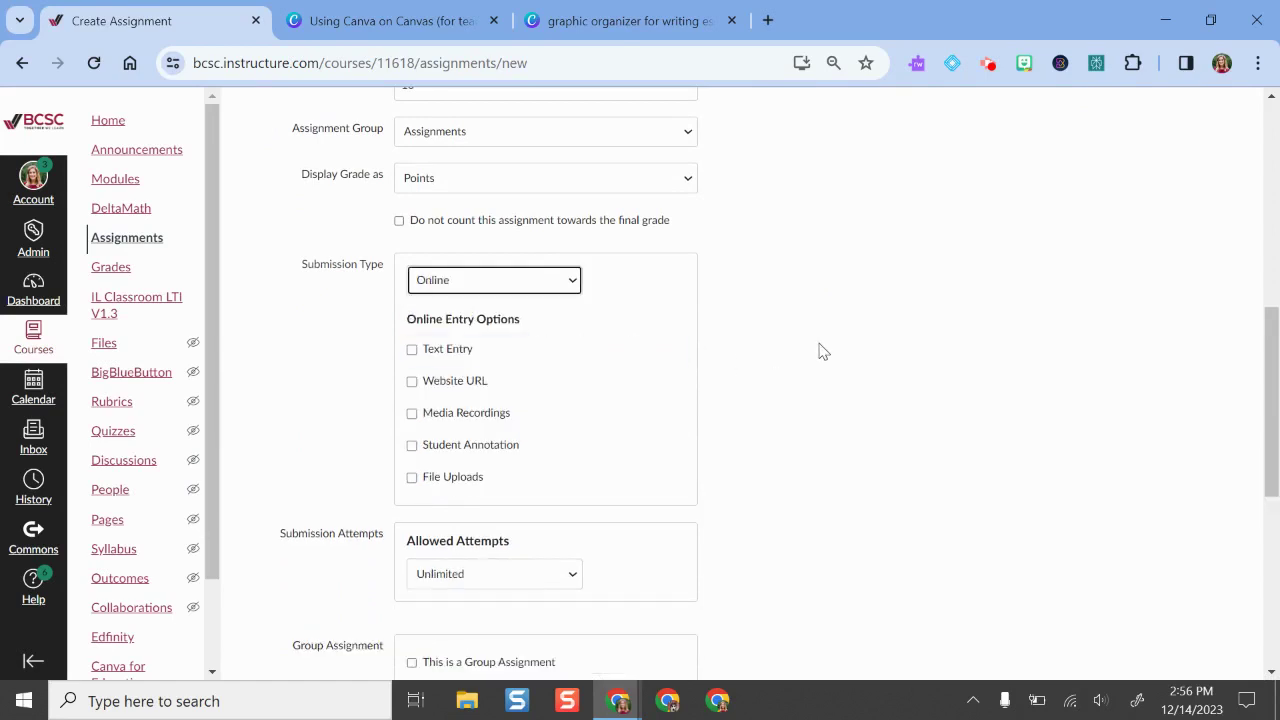
{"action": "left_click", "coordinate": [450, 350]}
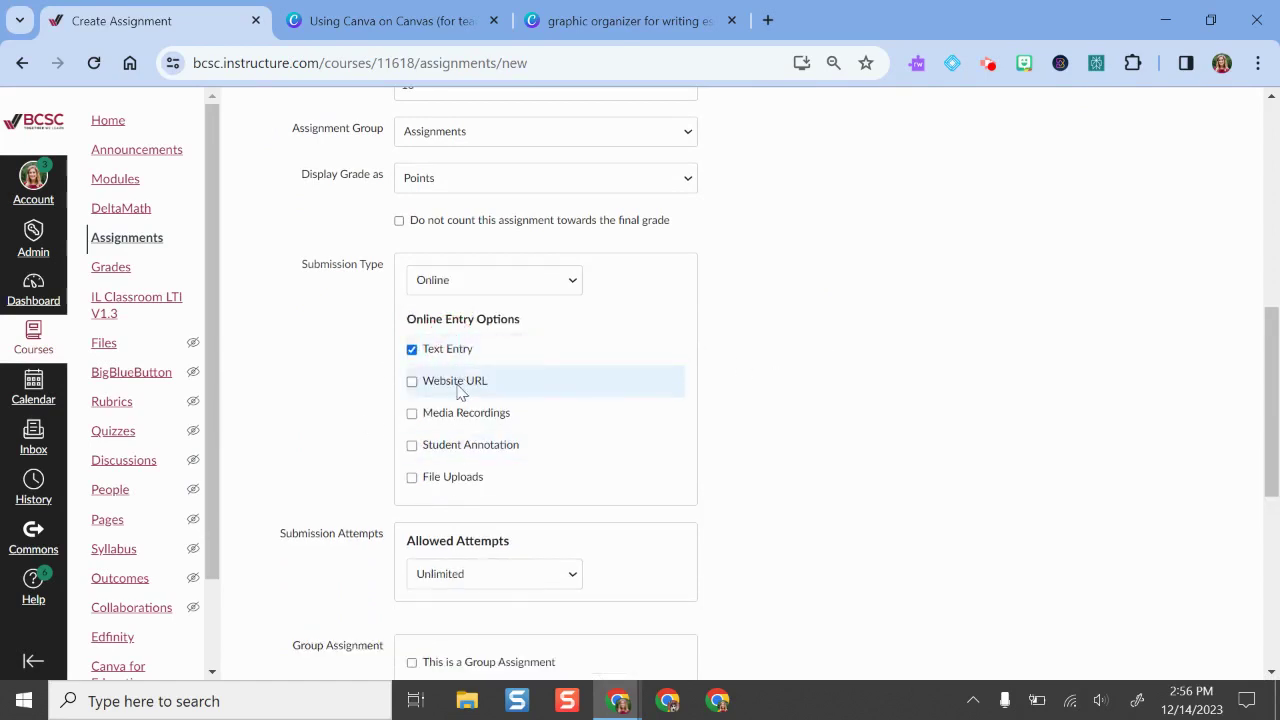
{"action": "left_click", "coordinate": [458, 386]}
{"action": "scroll", "coordinate": [931, 400], "scroll_direction": "up", "scroll_amount": 5}
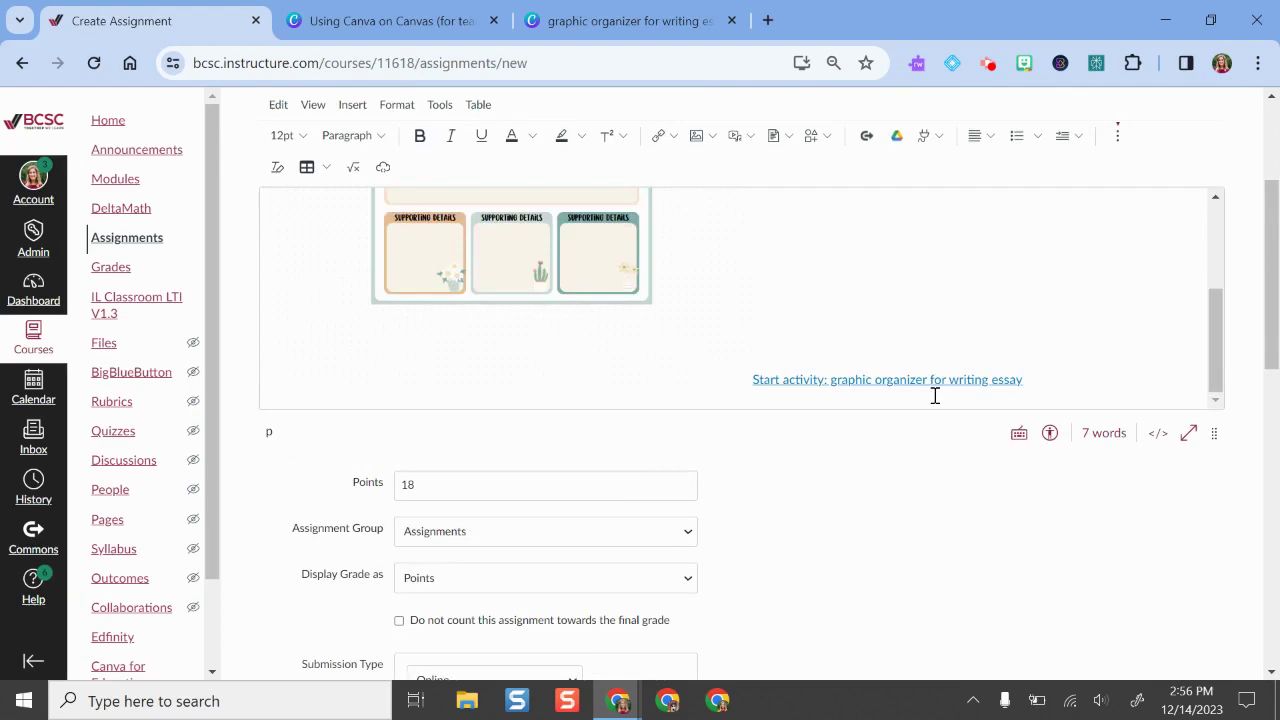
- Check the Canva sharing options and help steps, then untick text entry, leaving Website URL only
{"action": "left_click", "coordinate": [625, 20]}
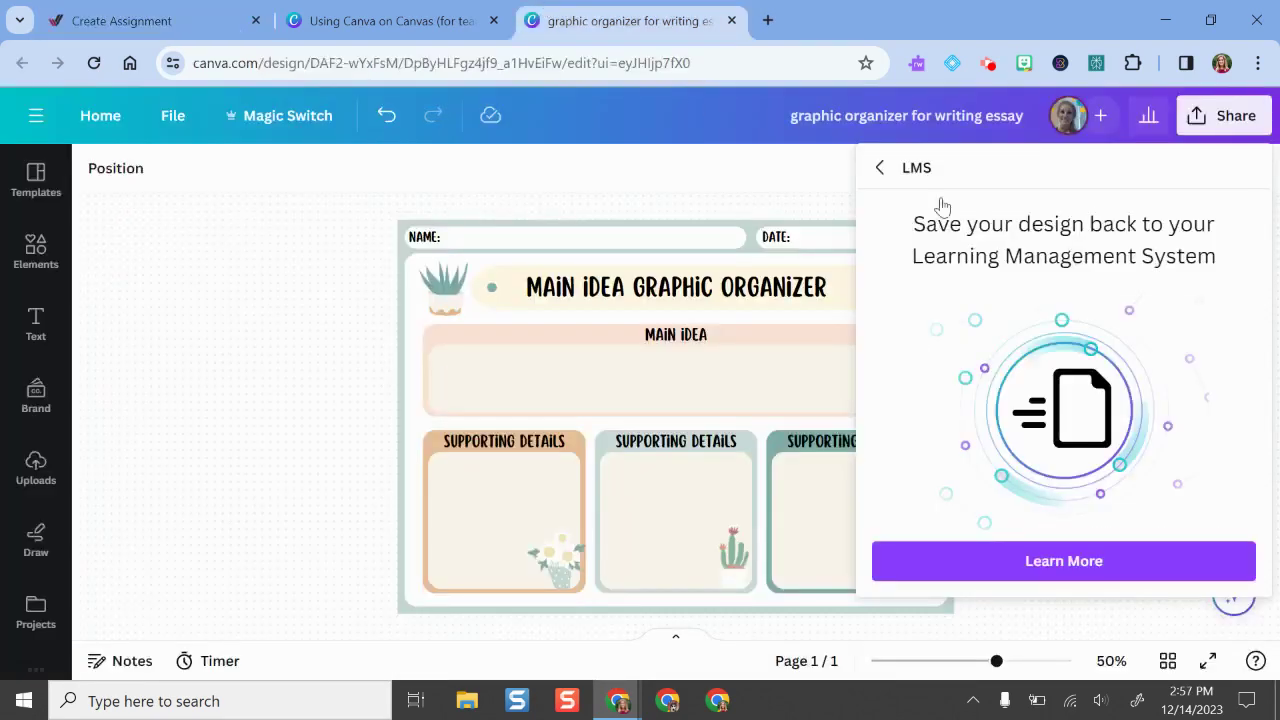
{"action": "left_click", "coordinate": [1236, 116]}
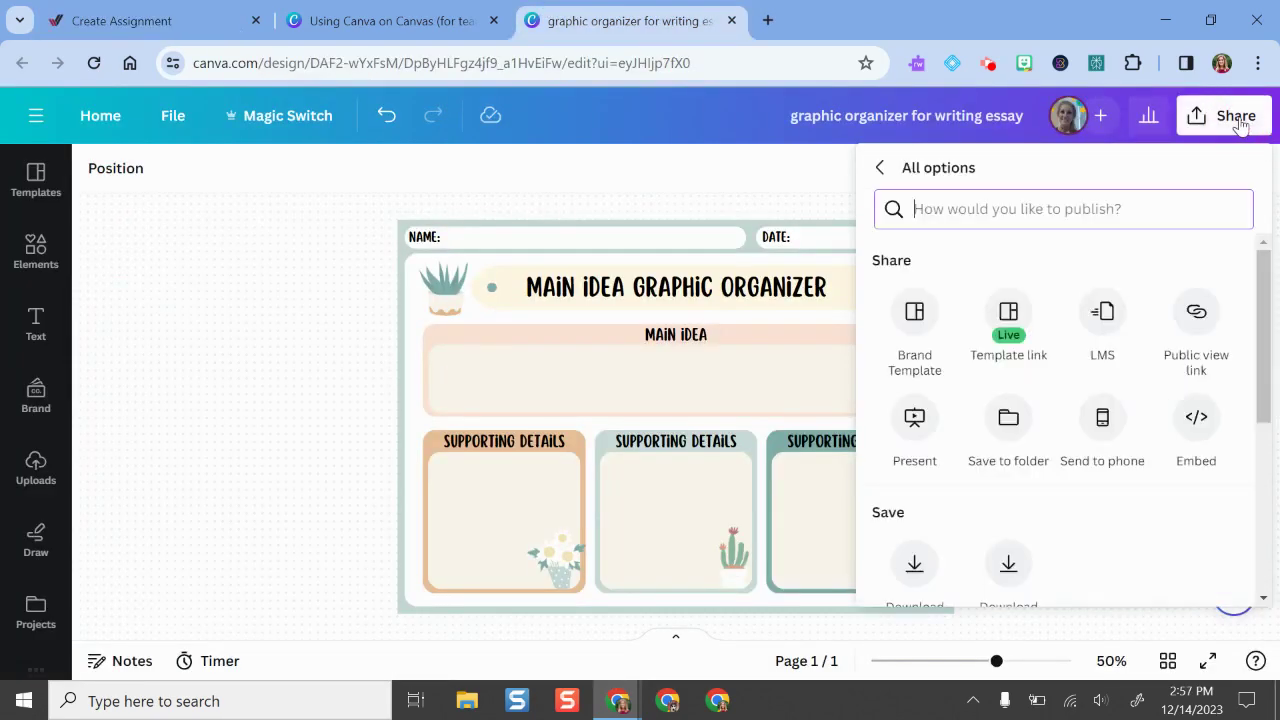
{"action": "left_click", "coordinate": [135, 12]}
{"action": "scroll", "coordinate": [877, 463], "scroll_direction": "down", "scroll_amount": 5}
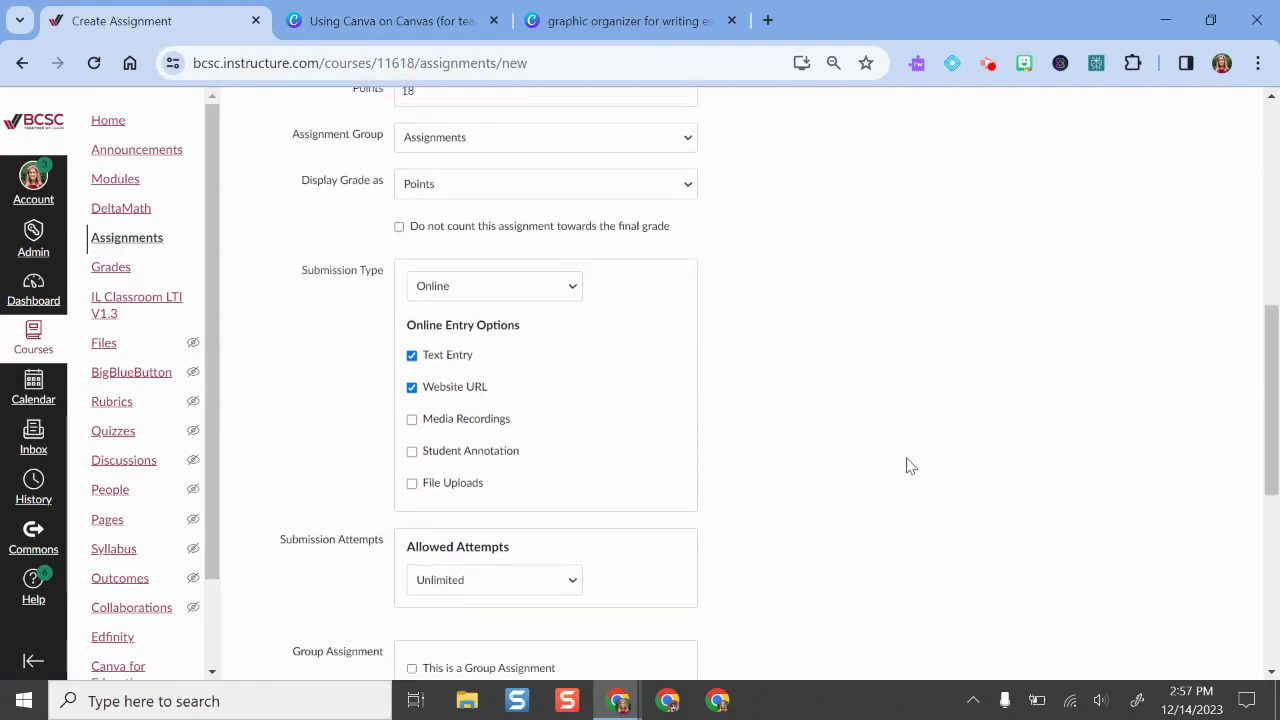
{"action": "left_click", "coordinate": [446, 12]}
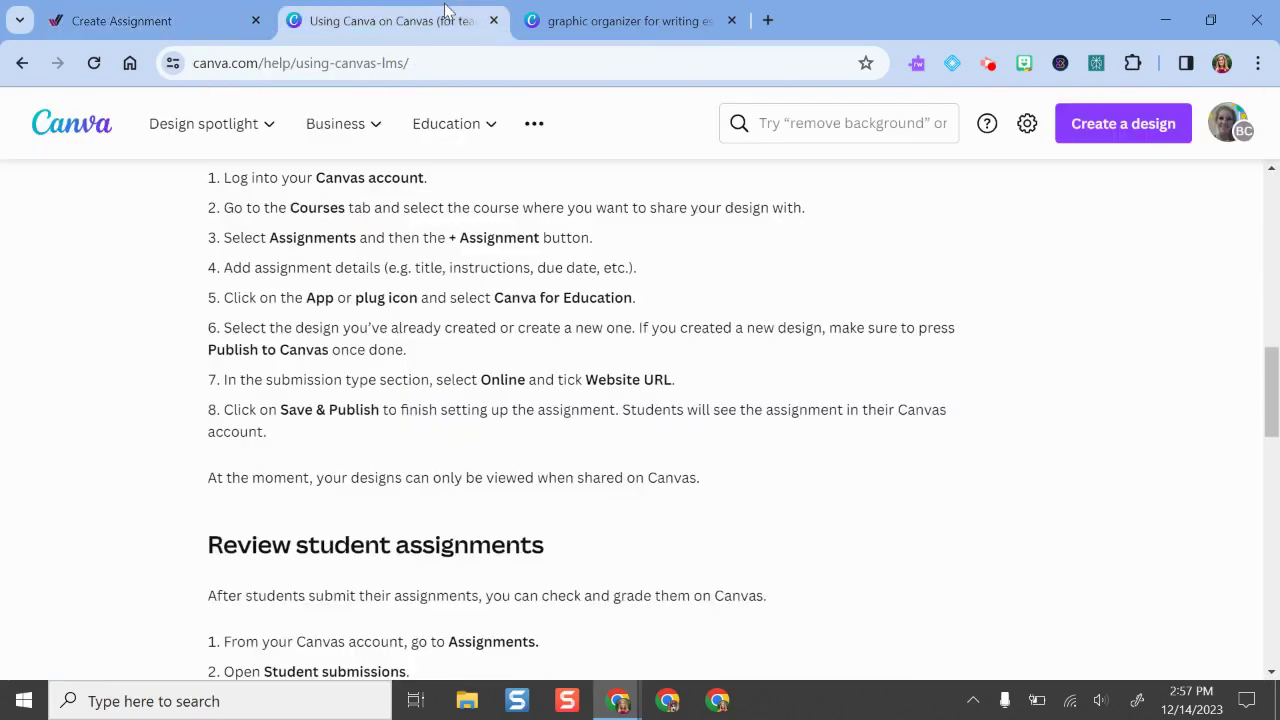
{"action": "left_click", "coordinate": [128, 14]}
{"action": "left_click", "coordinate": [413, 352]}
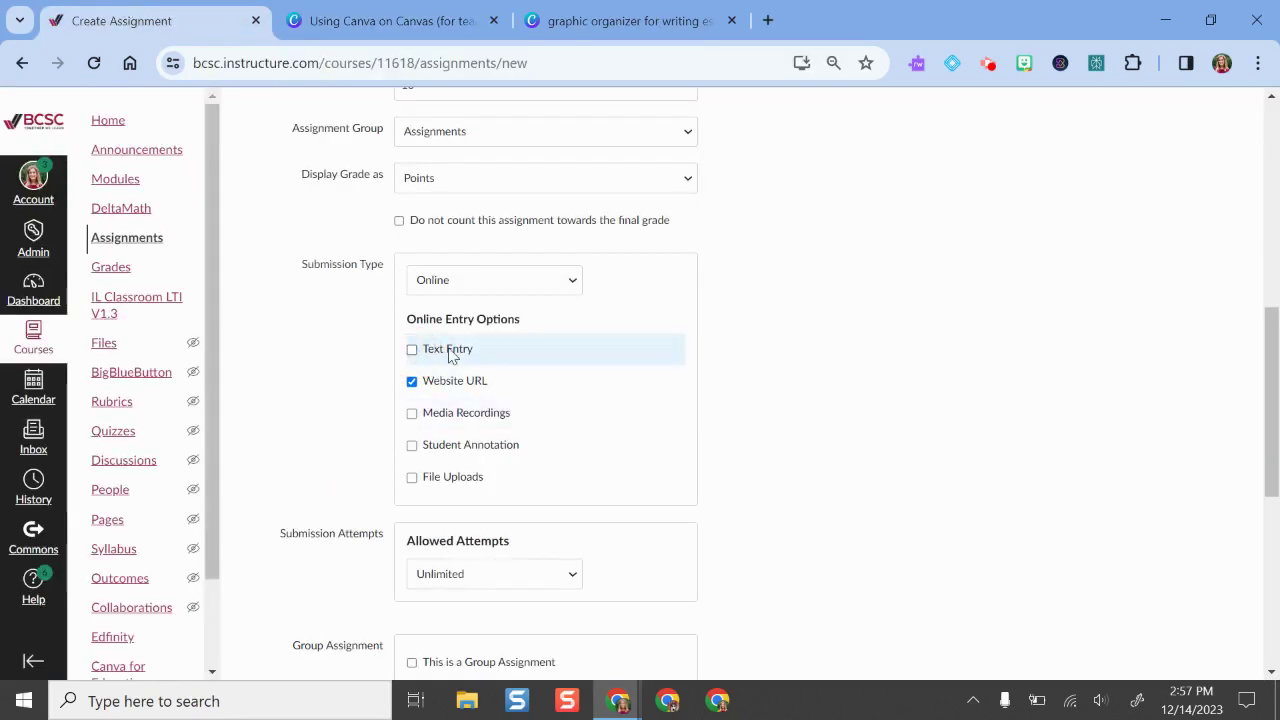
{"action": "scroll", "coordinate": [1047, 488], "scroll_direction": "down", "scroll_amount": 5}
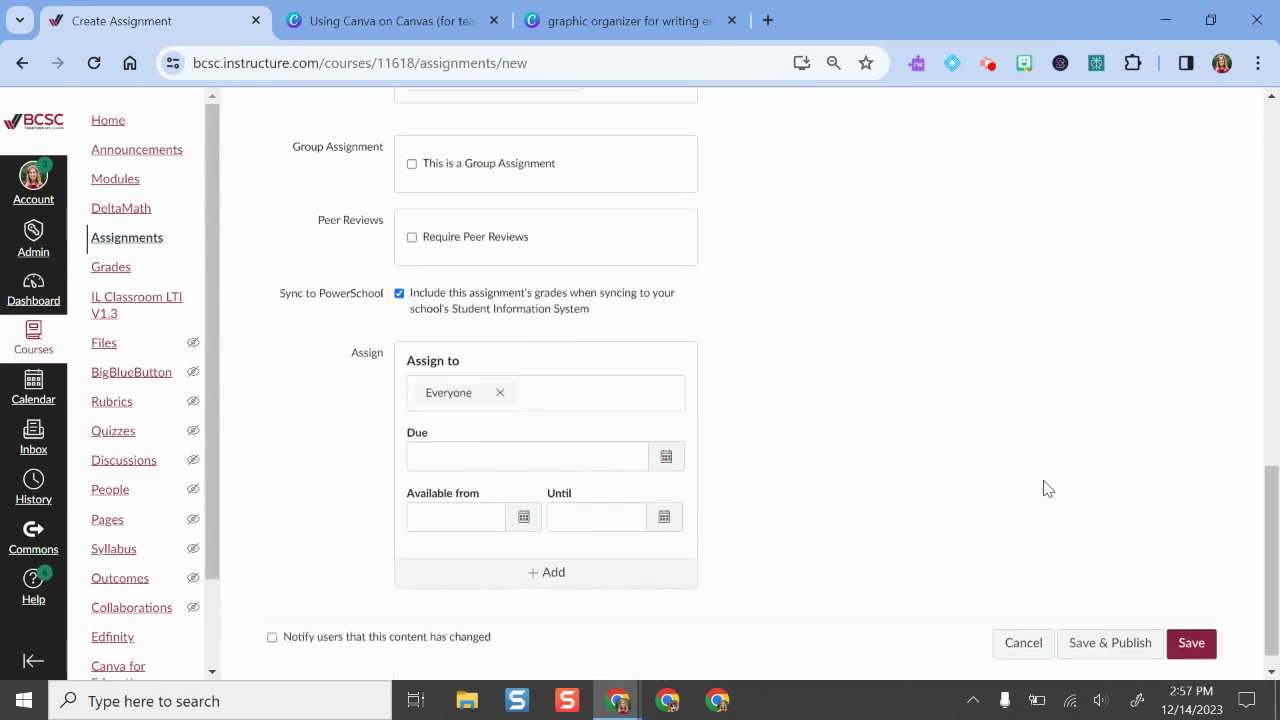
- Set the due date to Dec 16, 2023 and save and publish the assignment
{"action": "left_click", "coordinate": [667, 429]}
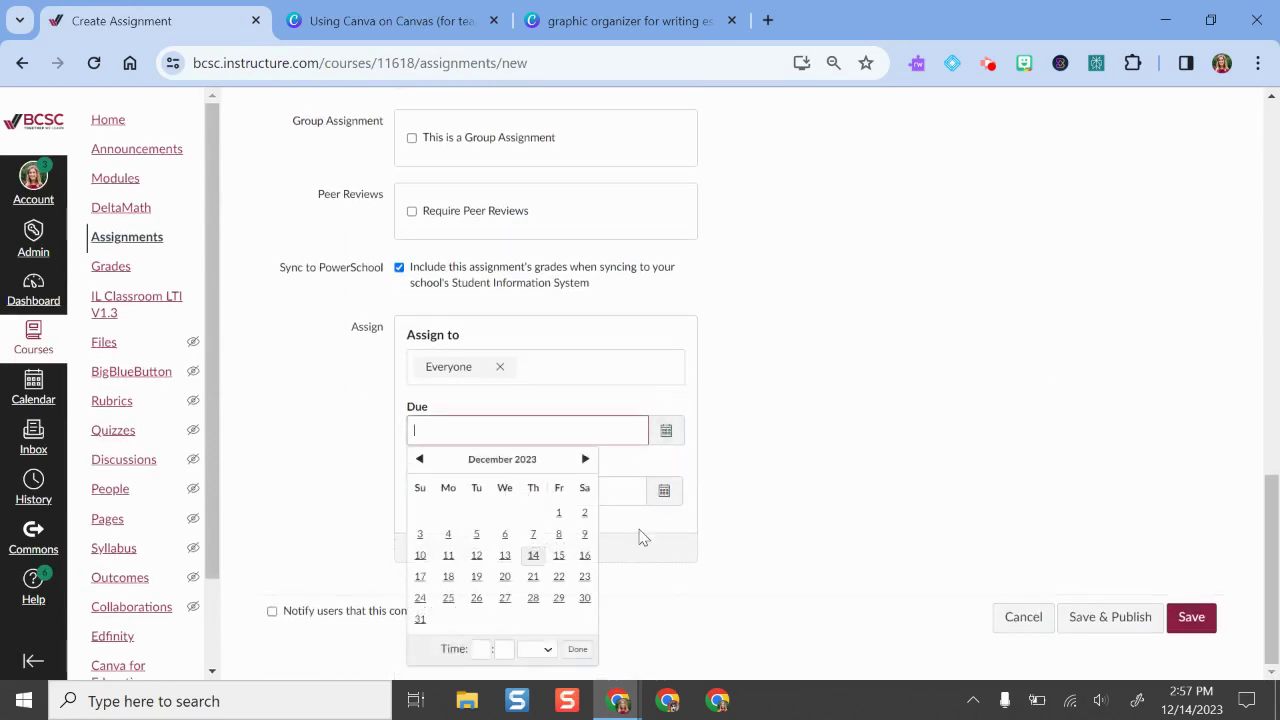
{"action": "left_click", "coordinate": [584, 555]}
{"action": "left_click", "coordinate": [1216, 617]}
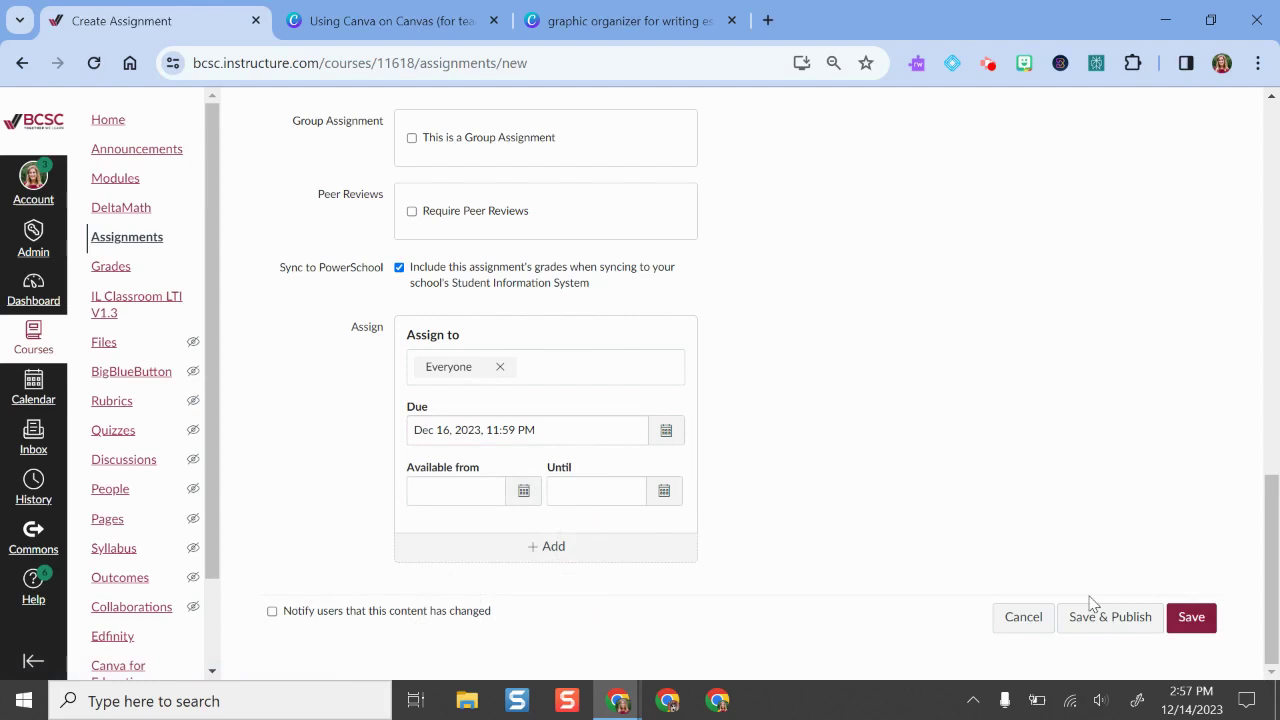
{"action": "left_click", "coordinate": [1125, 624]}
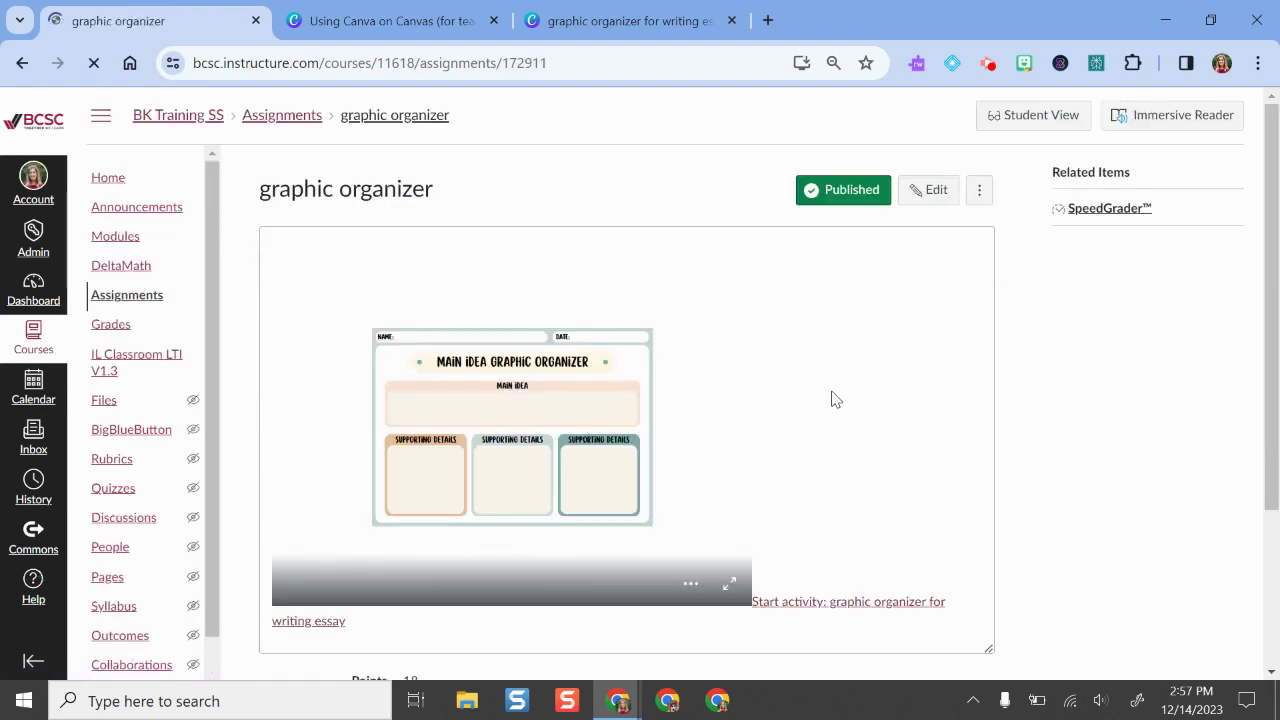
- Preview the published Canvas assignment in Student View
{"action": "left_click", "coordinate": [1035, 115]}
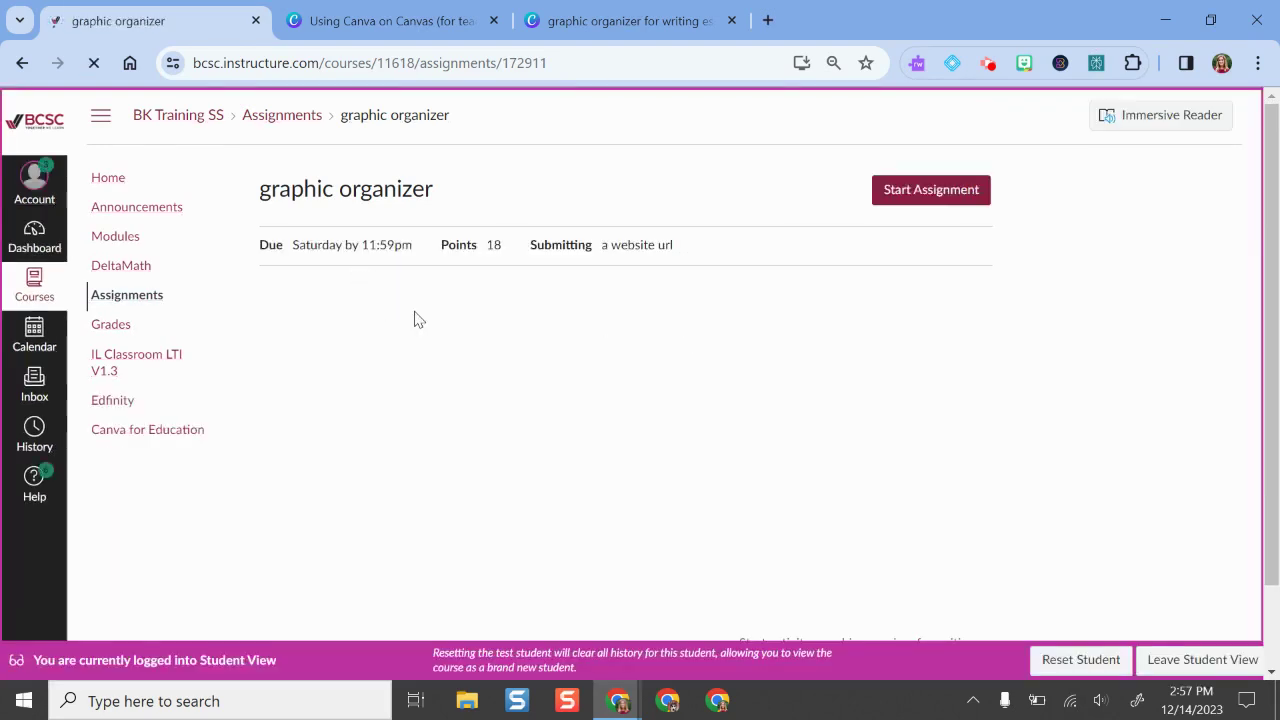
{"action": "scroll", "coordinate": [724, 368], "scroll_direction": "down", "scroll_amount": 1}
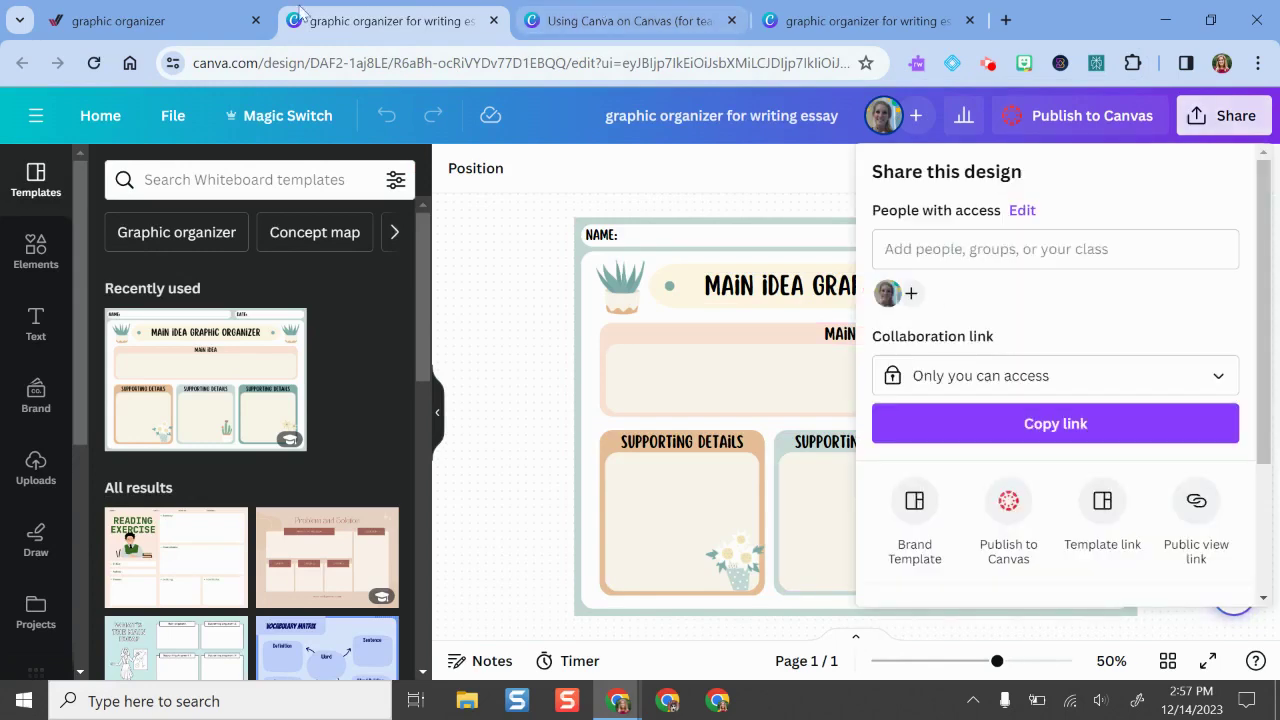
- Start the assignment as a student and choose Canva for Education as the submission type
{"action": "left_click", "coordinate": [130, 20]}
{"action": "scroll", "coordinate": [940, 418], "scroll_direction": "up", "scroll_amount": 1}
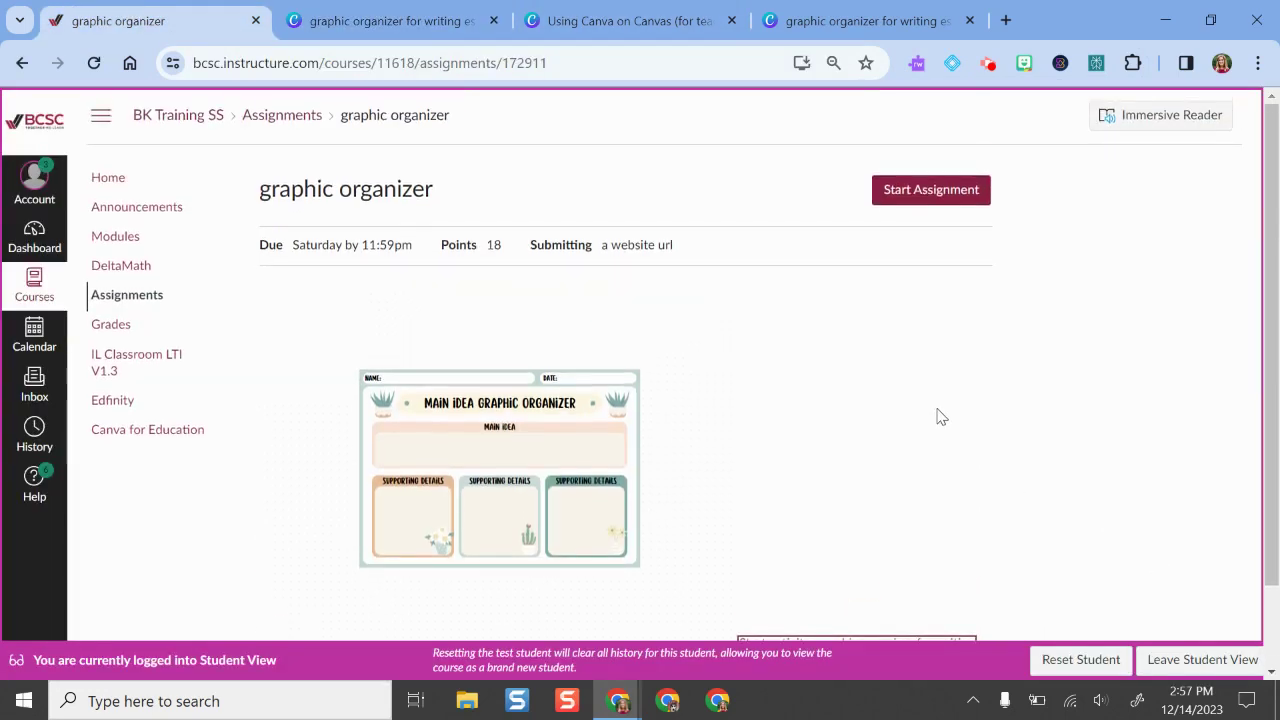
{"action": "left_click", "coordinate": [931, 192]}
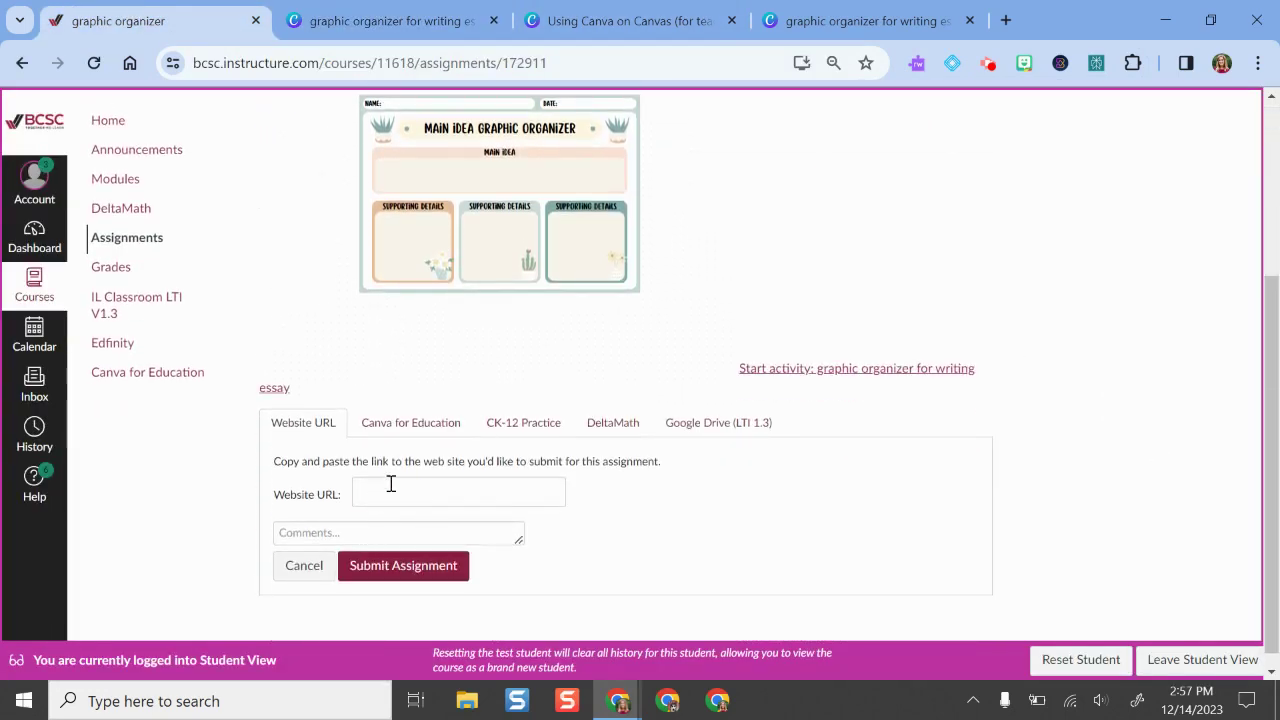
{"action": "left_click", "coordinate": [405, 489]}
{"action": "left_click", "coordinate": [413, 423]}
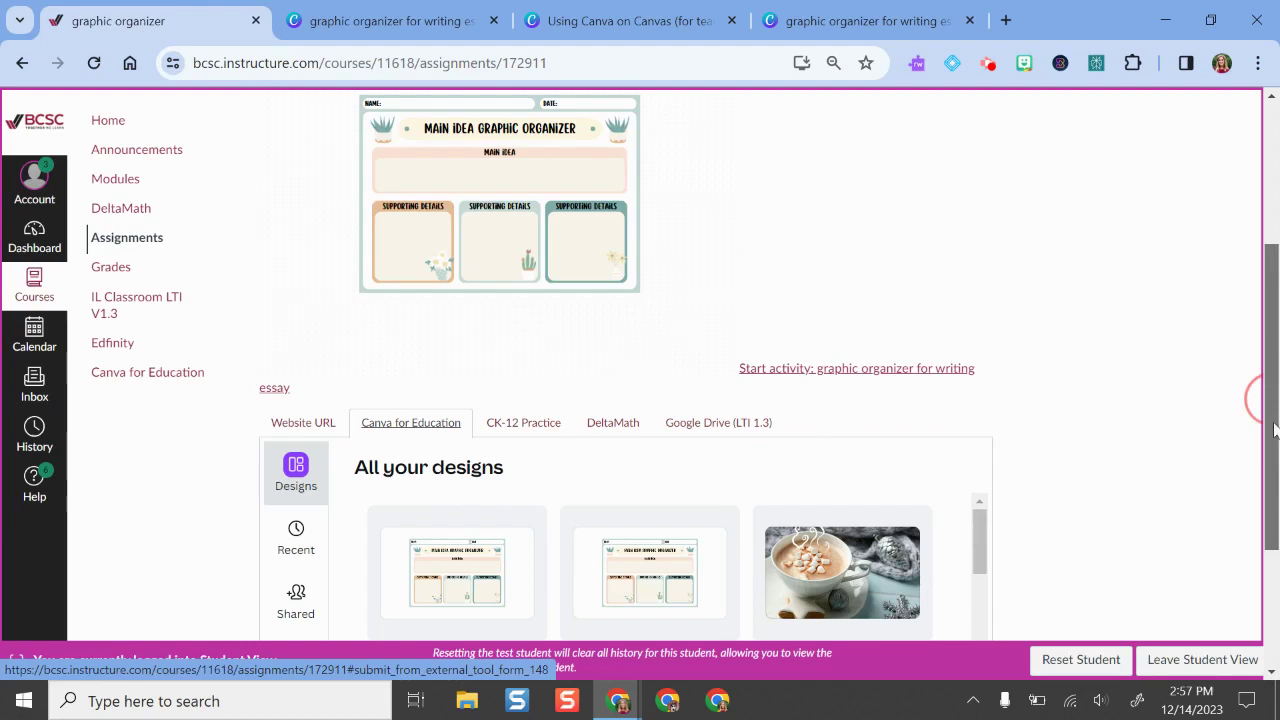
{"action": "scroll", "coordinate": [331, 477], "scroll_direction": "down", "scroll_amount": 1}
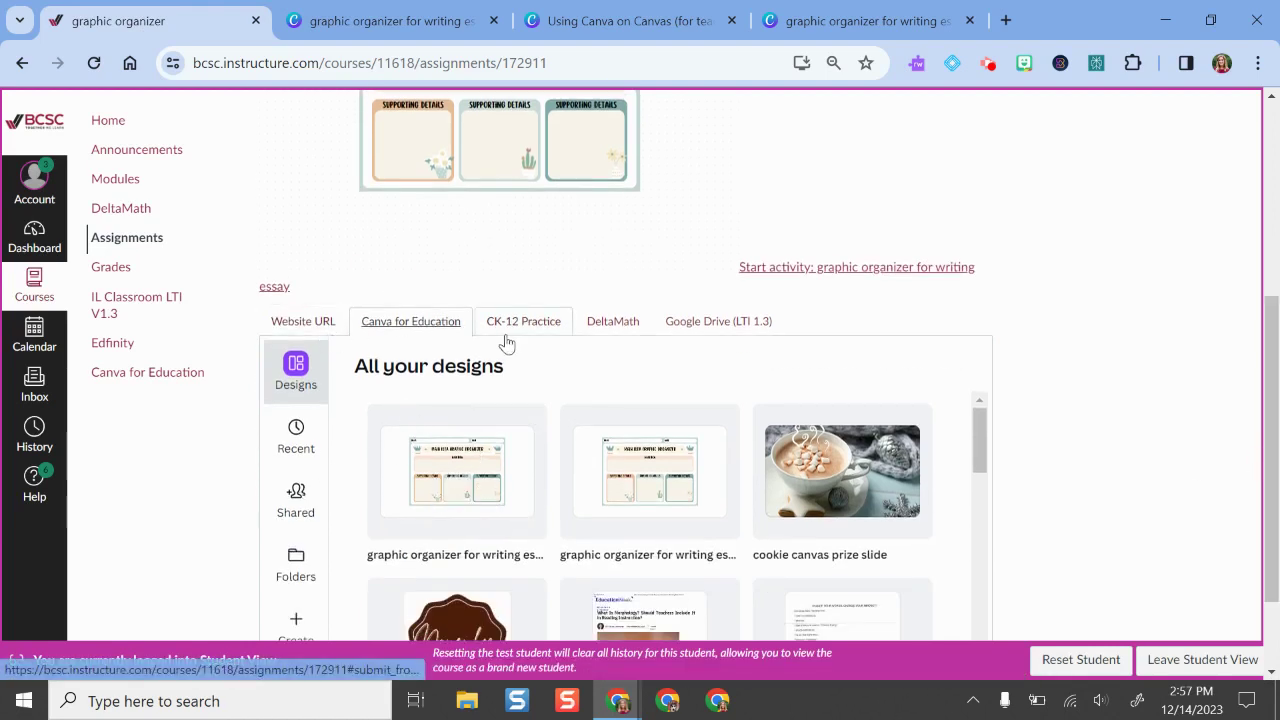
{"action": "scroll", "coordinate": [520, 358], "scroll_direction": "up", "scroll_amount": 3}
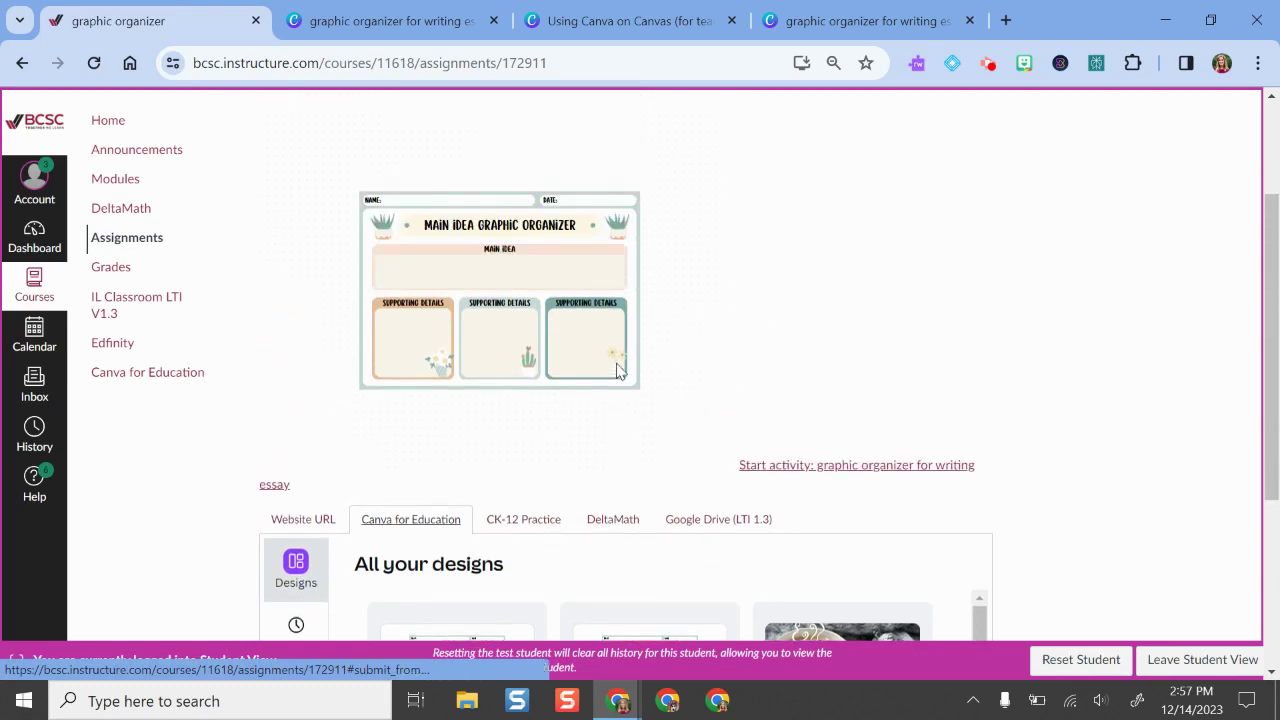